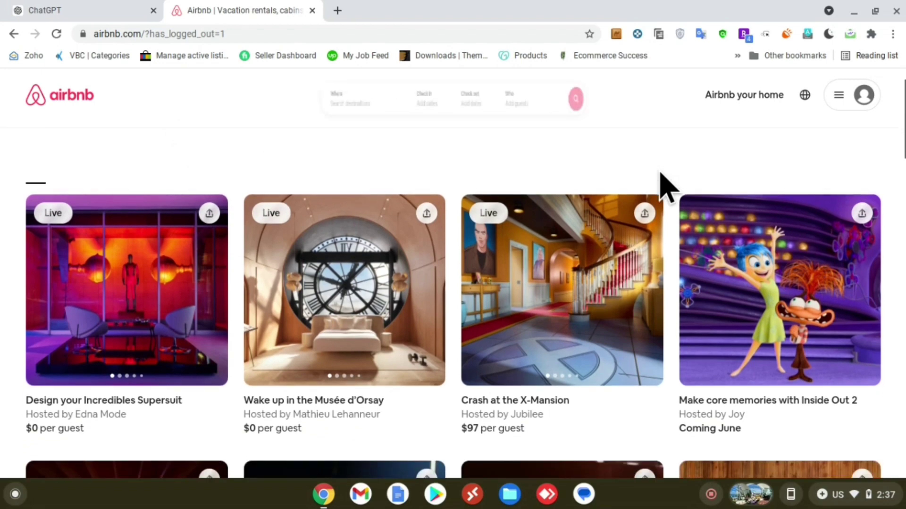
# Step: Log in to the Airbnb account from the profile menu so Switch to hosting appears
pyautogui.scroll(3, 668, 186)
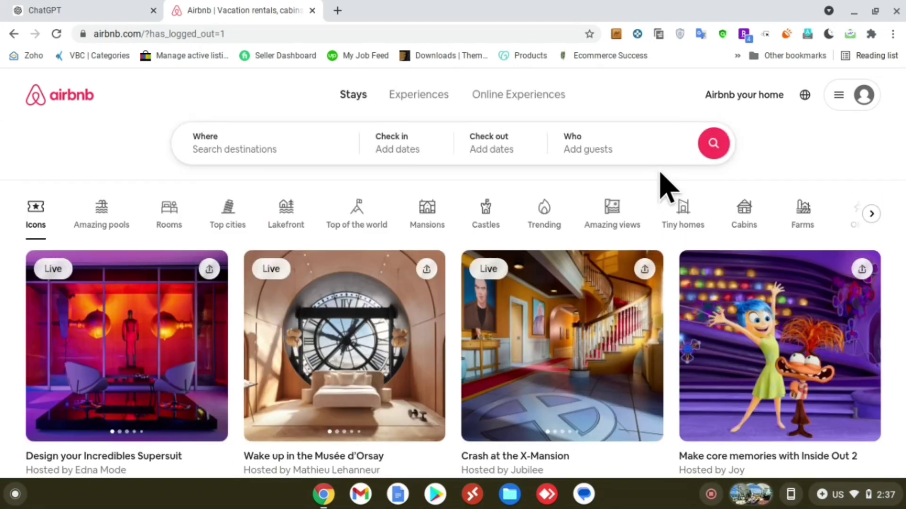
pyautogui.click(763, 164)
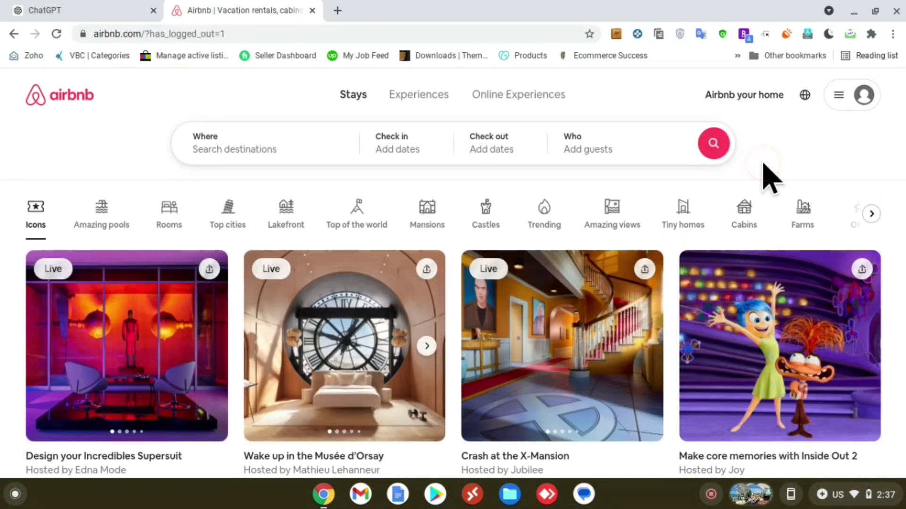
pyautogui.click(754, 97)
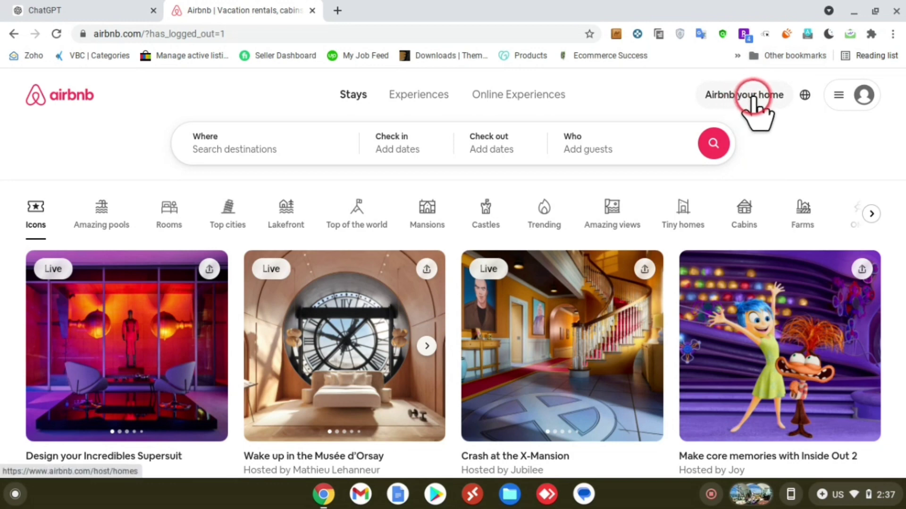
pyautogui.click(831, 100)
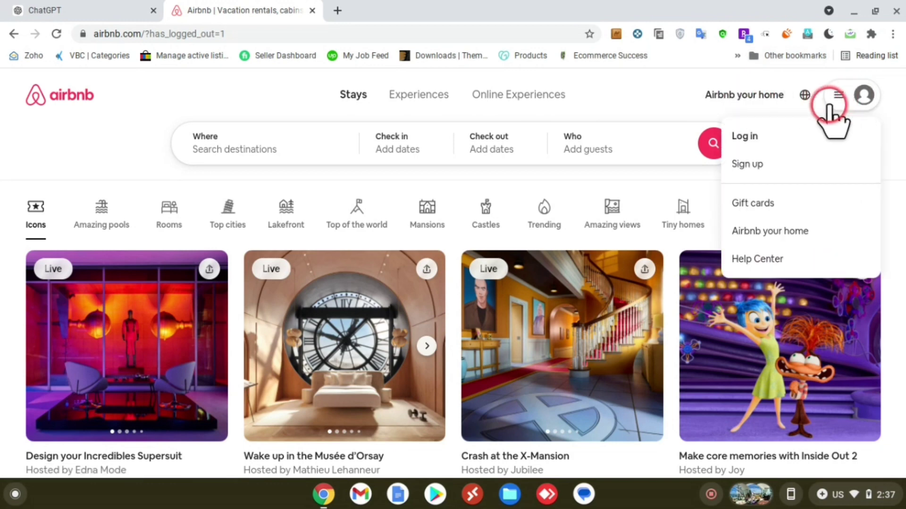
pyautogui.click(749, 167)
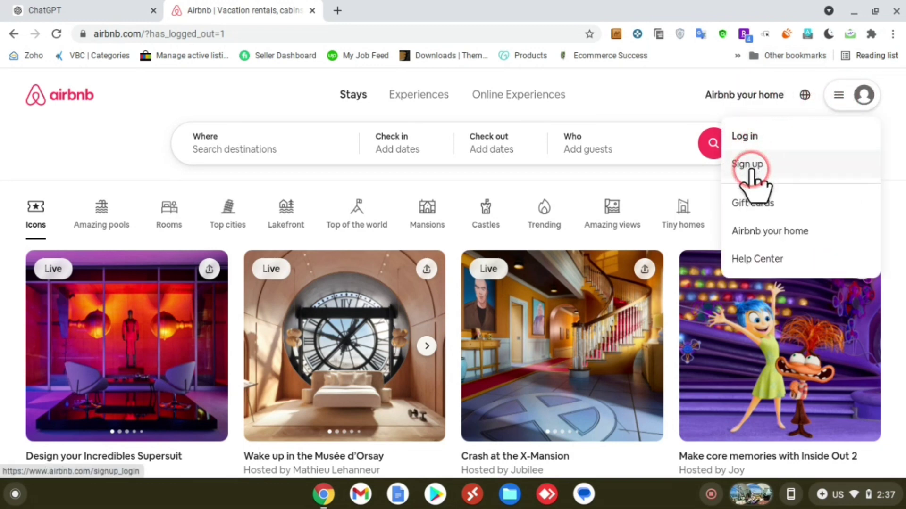
pyautogui.click(751, 130)
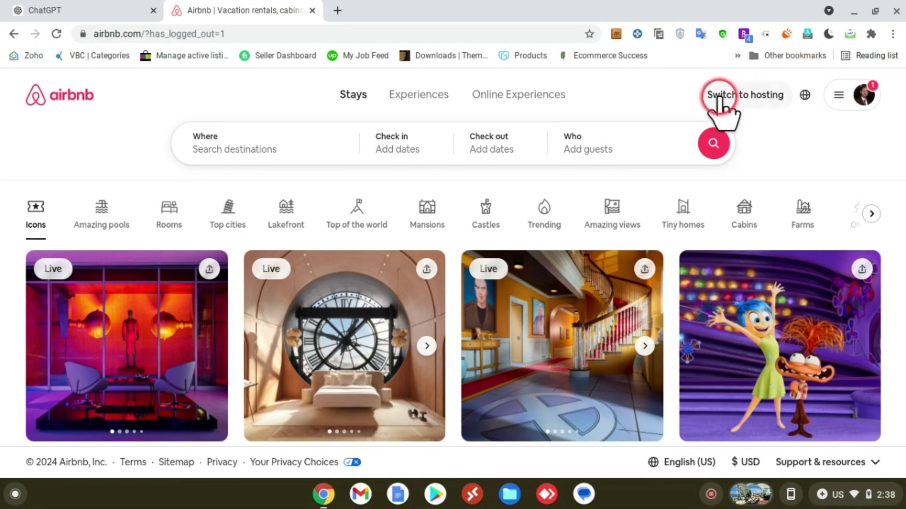
pyautogui.click(842, 97)
# Step: Switch to hosting and view the existing properties on the Listings tab
pyautogui.click(751, 97)
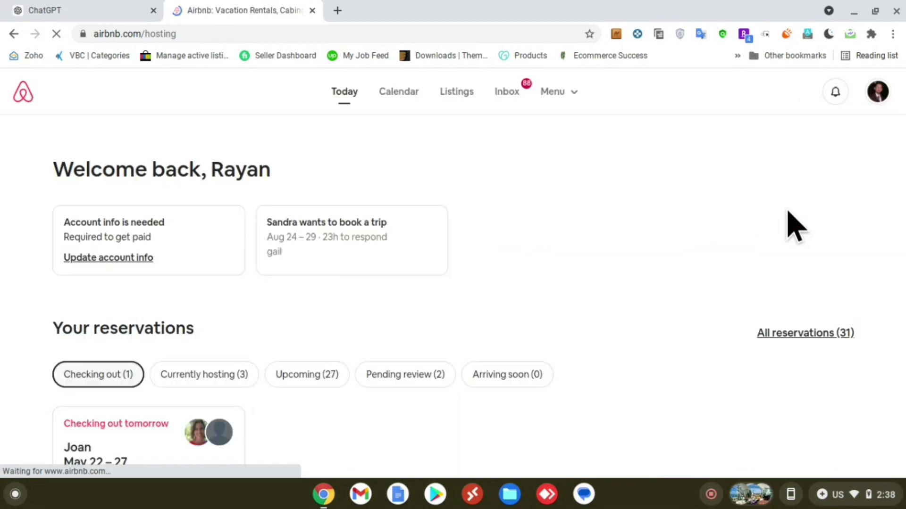
pyautogui.scroll(-4, 438, 298)
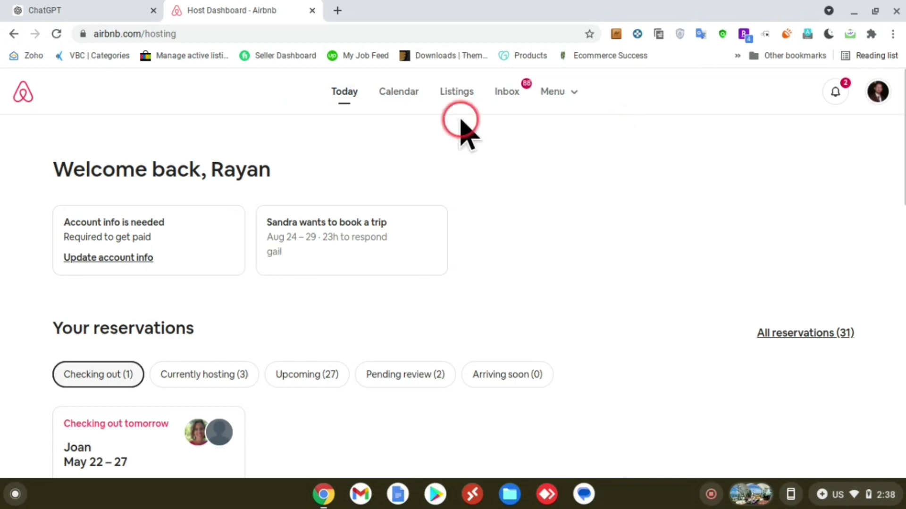
pyautogui.click(460, 98)
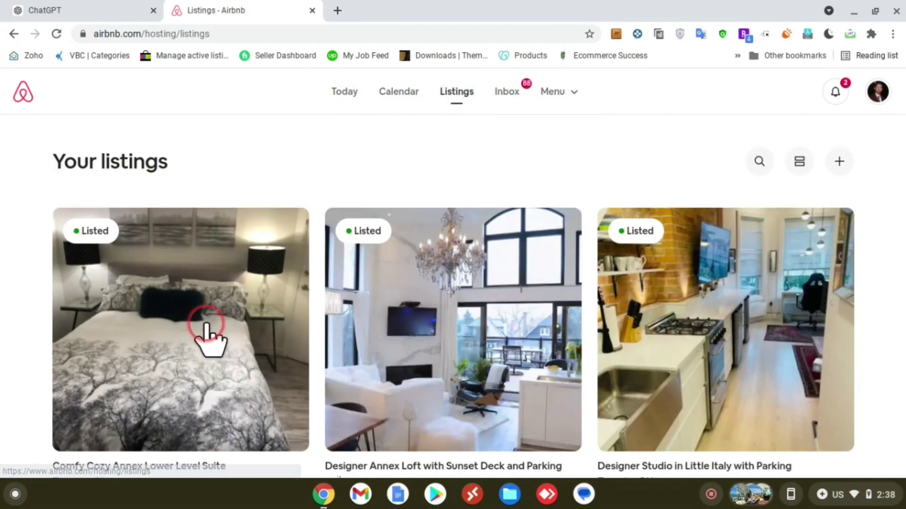
pyautogui.scroll(-10, 425, 280)
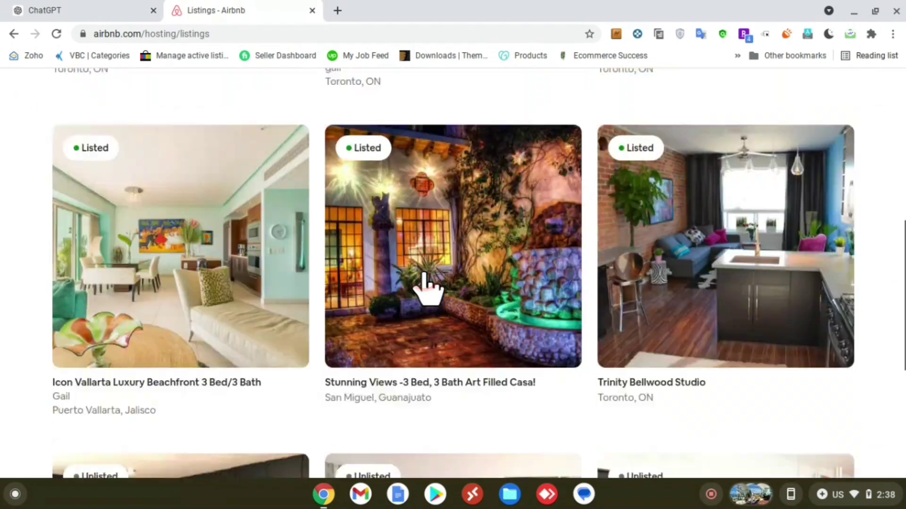
pyautogui.scroll(-4, 425, 281)
pyautogui.scroll(10, 425, 281)
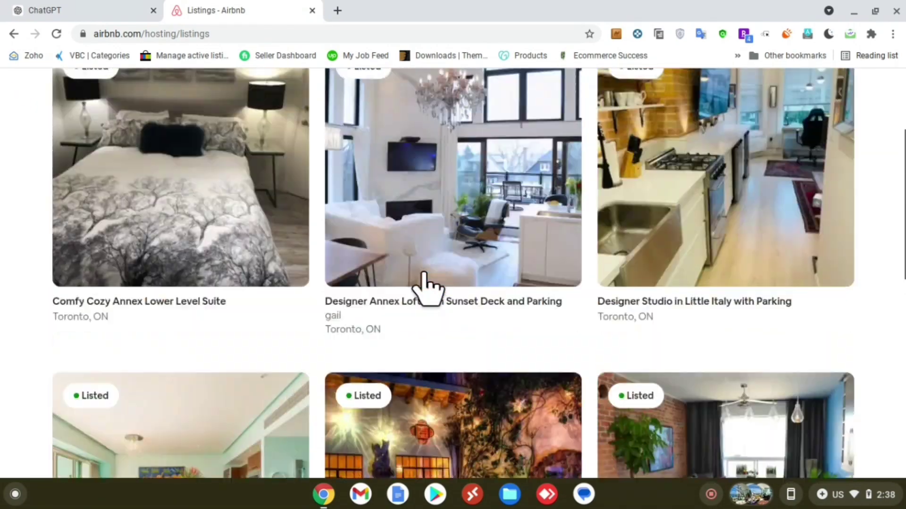
pyautogui.scroll(4, 427, 284)
pyautogui.click(606, 172)
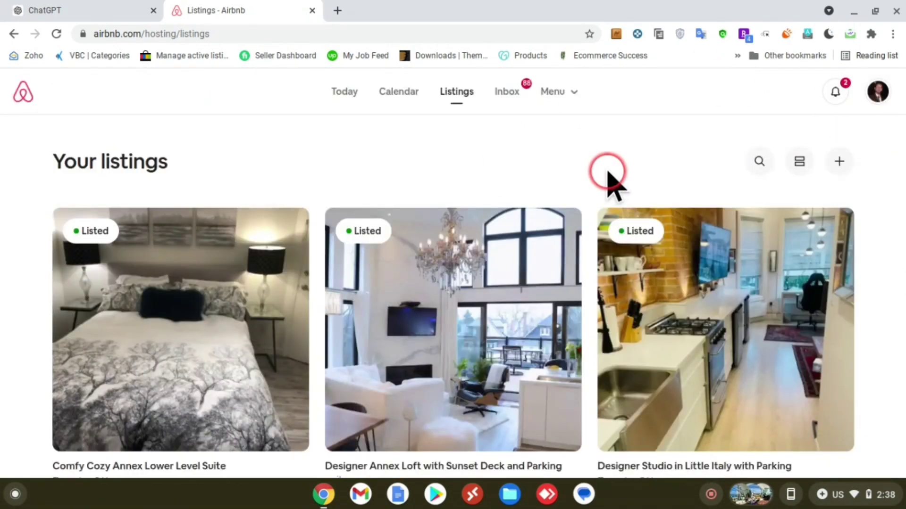
# Step: Start a new listing from Your listings and get started on the Create your listing page
pyautogui.click(837, 163)
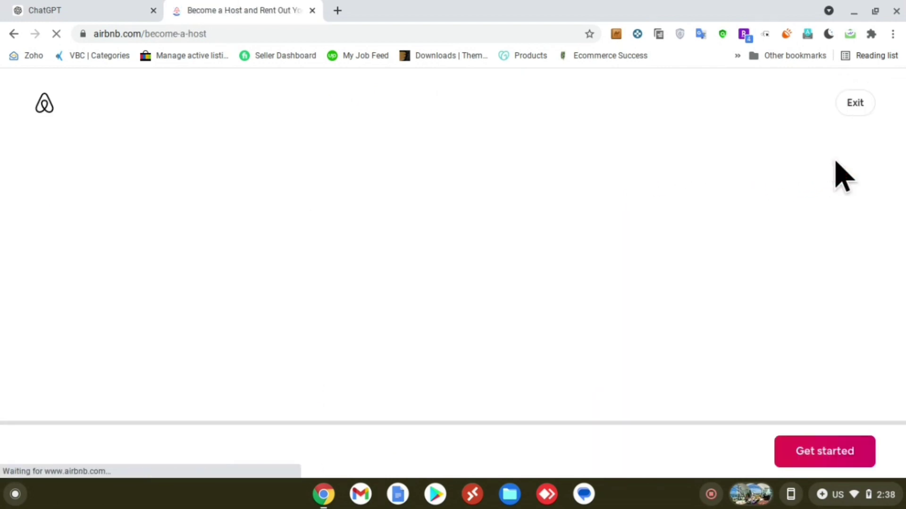
pyautogui.click(495, 403)
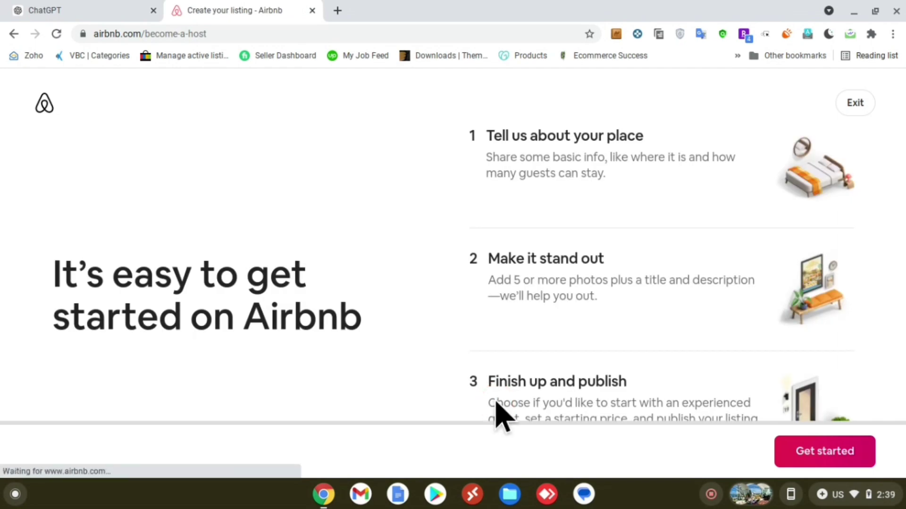
pyautogui.moveTo(469, 127); pyautogui.dragTo(776, 339)
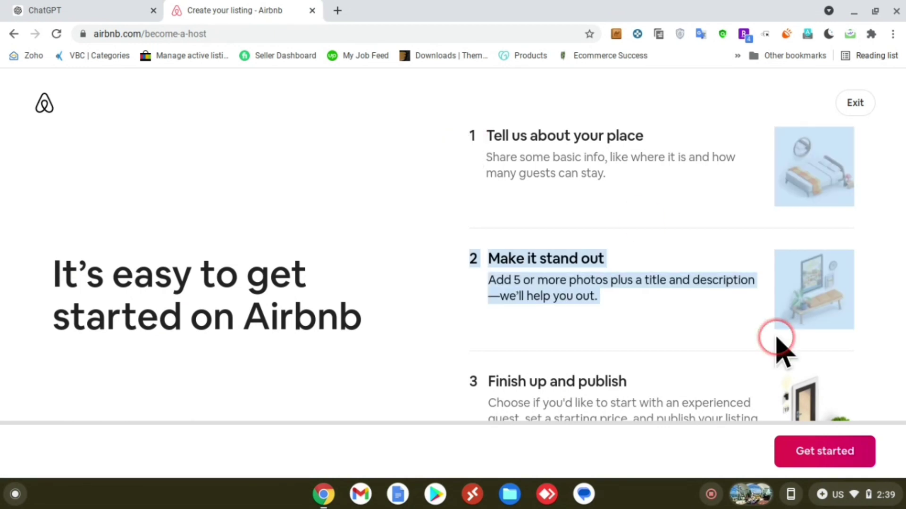
pyautogui.click(509, 325)
pyautogui.scroll(-1, 509, 324)
pyautogui.scroll(1, 509, 324)
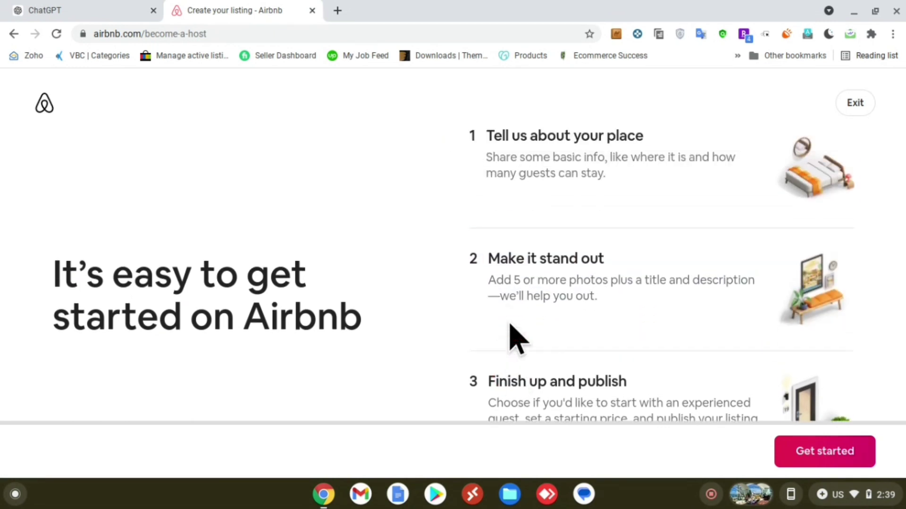
pyautogui.click(8, 240)
pyautogui.click(385, 312)
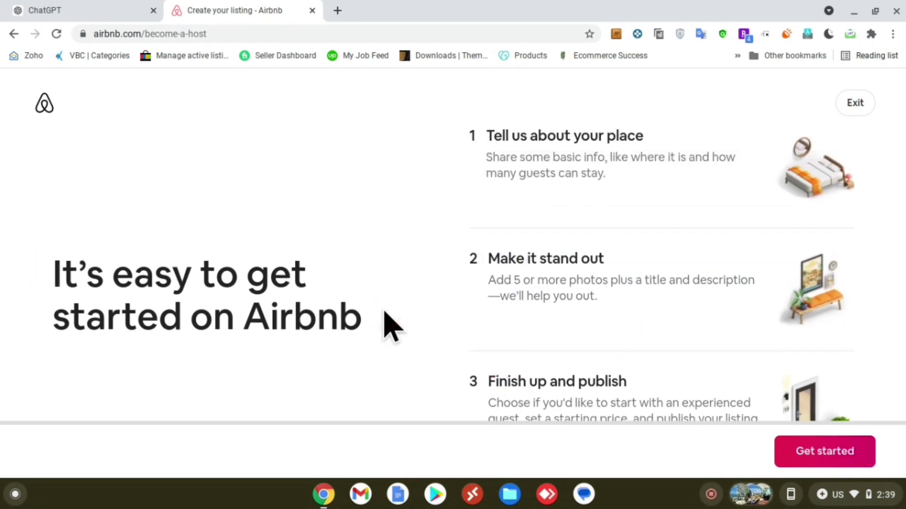
pyautogui.click(795, 453)
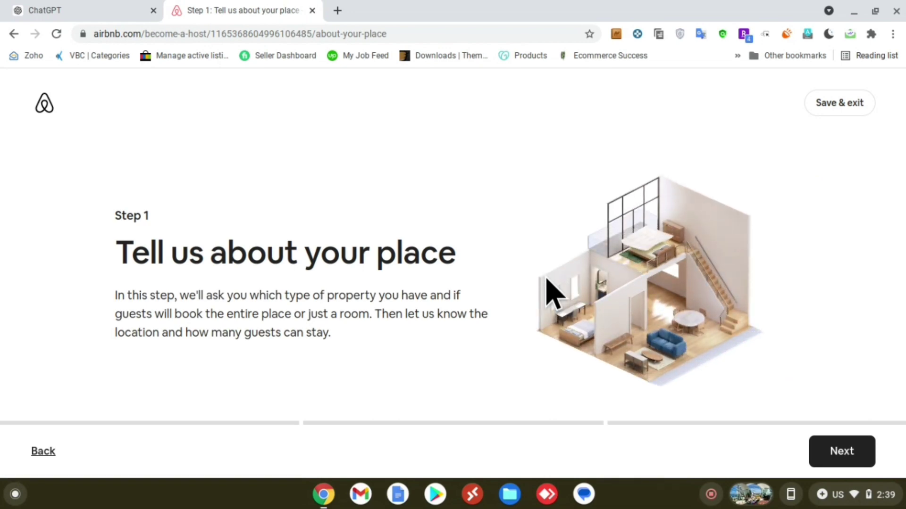
# Step: Read the Step 1 'Tell us about your place' introduction and continue to the property-type question
pyautogui.click(125, 305)
pyautogui.moveTo(125, 302); pyautogui.dragTo(324, 317)
pyautogui.click(325, 315)
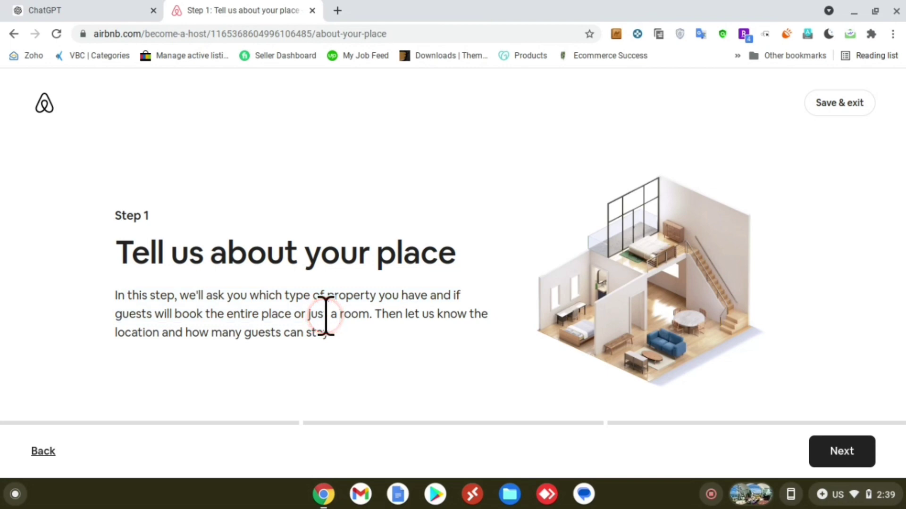
pyautogui.moveTo(175, 315); pyautogui.dragTo(310, 325)
pyautogui.click(310, 324)
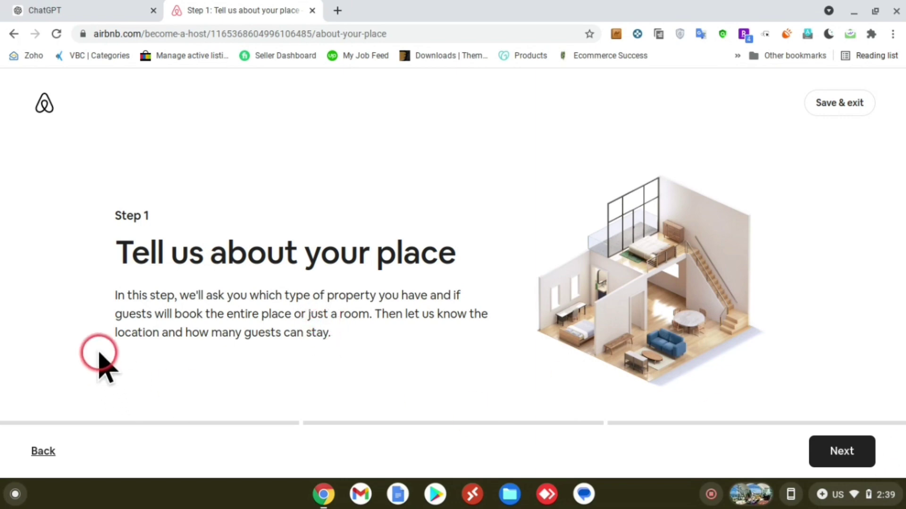
pyautogui.click(831, 458)
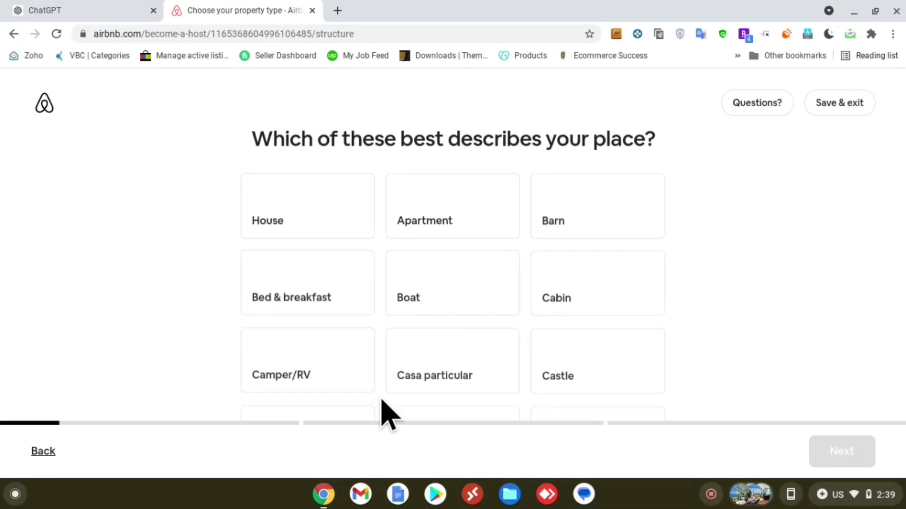
# Step: Pick Apartment as the property type, after trying Boat and Container, and continue
pyautogui.moveTo(199, 154); pyautogui.dragTo(246, 151)
pyautogui.click(349, 160)
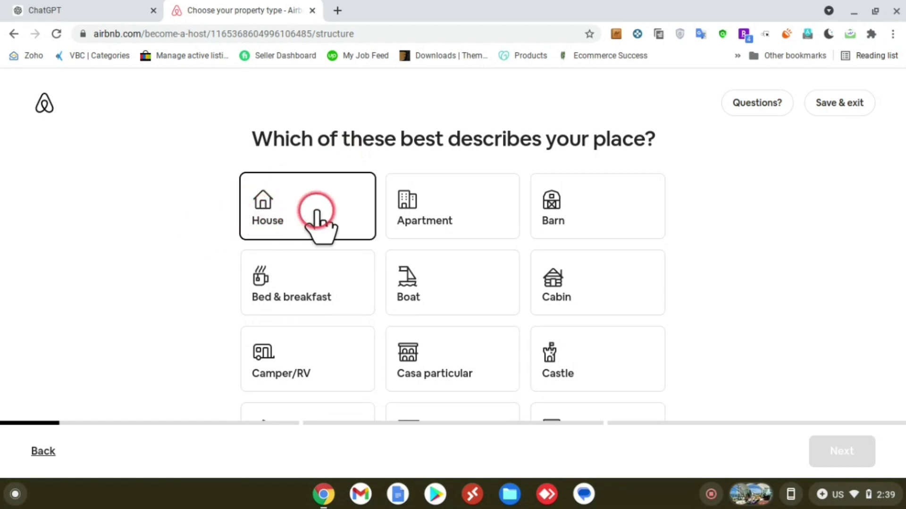
pyautogui.click(486, 253)
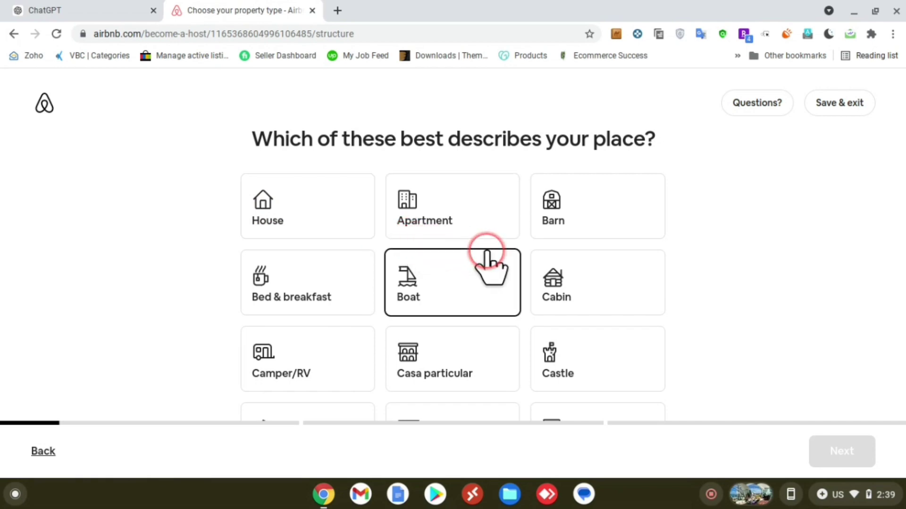
pyautogui.scroll(-3, 491, 262)
pyautogui.click(453, 275)
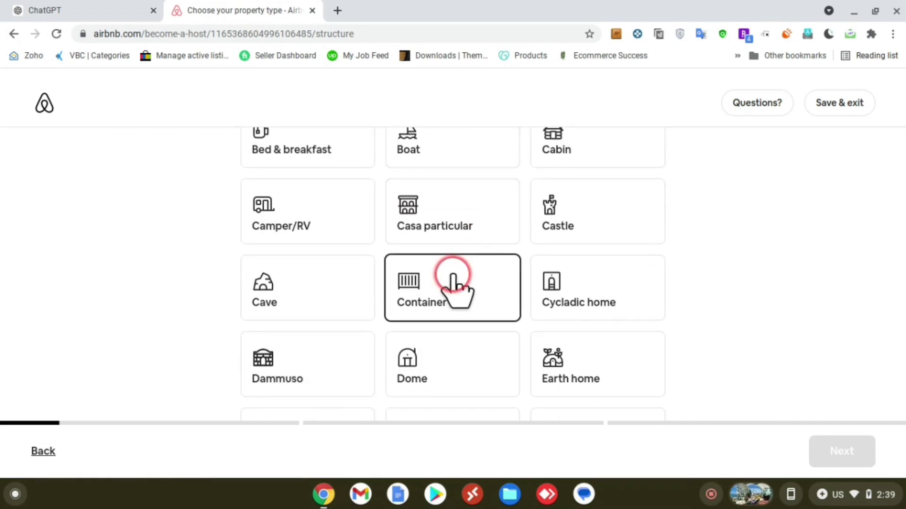
pyautogui.scroll(3, 453, 276)
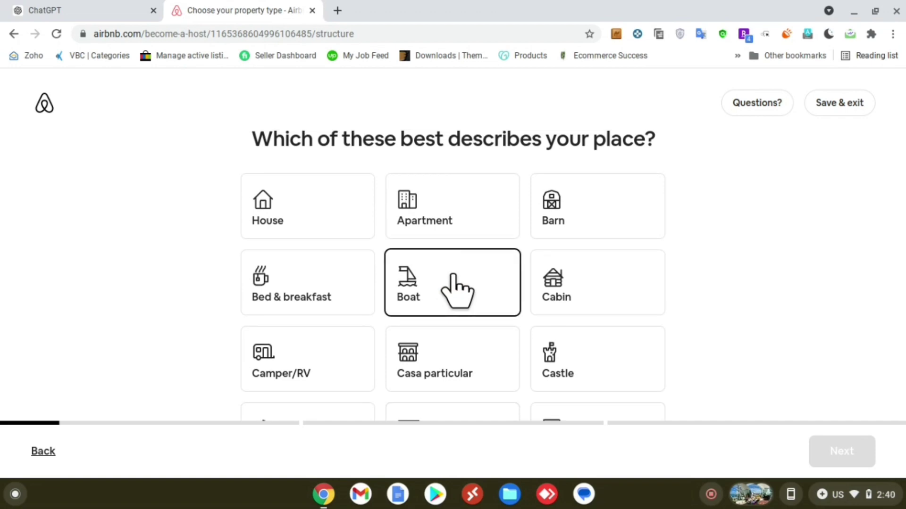
pyautogui.click(420, 199)
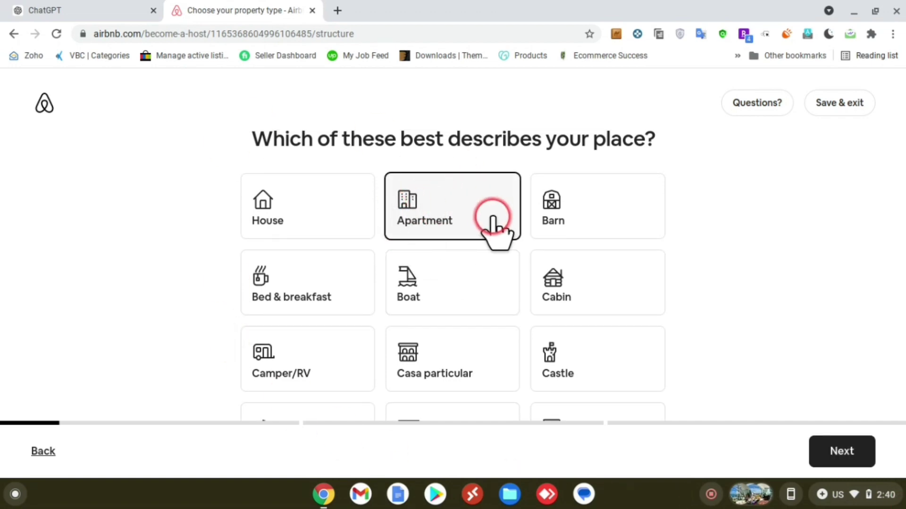
pyautogui.click(852, 451)
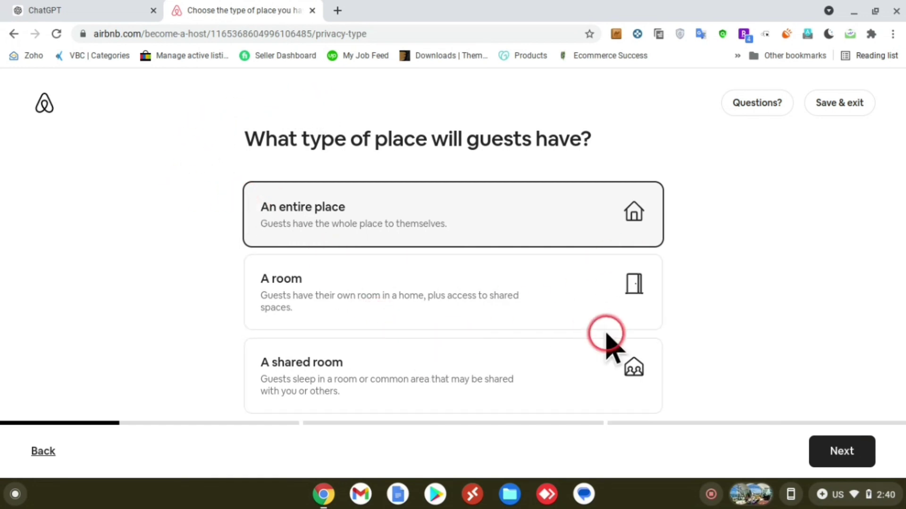
# Step: Keep An entire place and enter the Icon Vallarta address from the suggestions
pyautogui.click(825, 450)
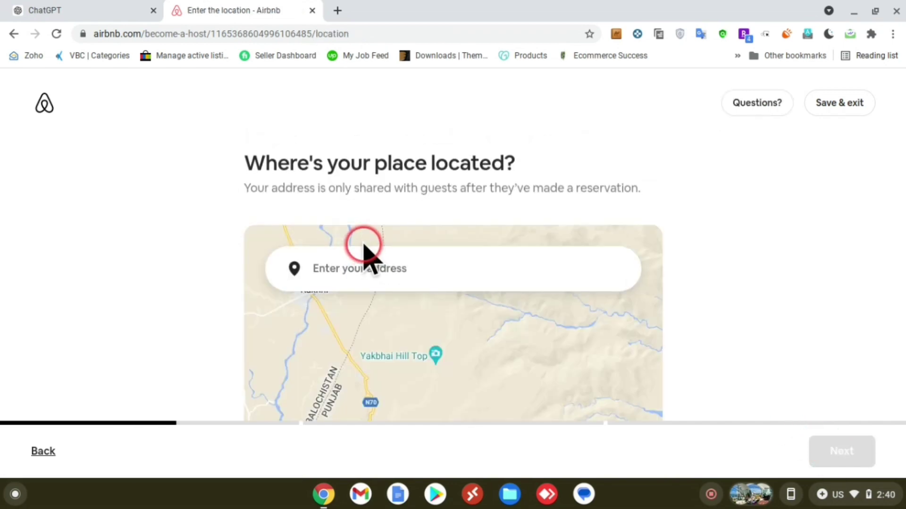
pyautogui.click(377, 267)
pyautogui.moveTo(515, 162); pyautogui.dragTo(351, 163)
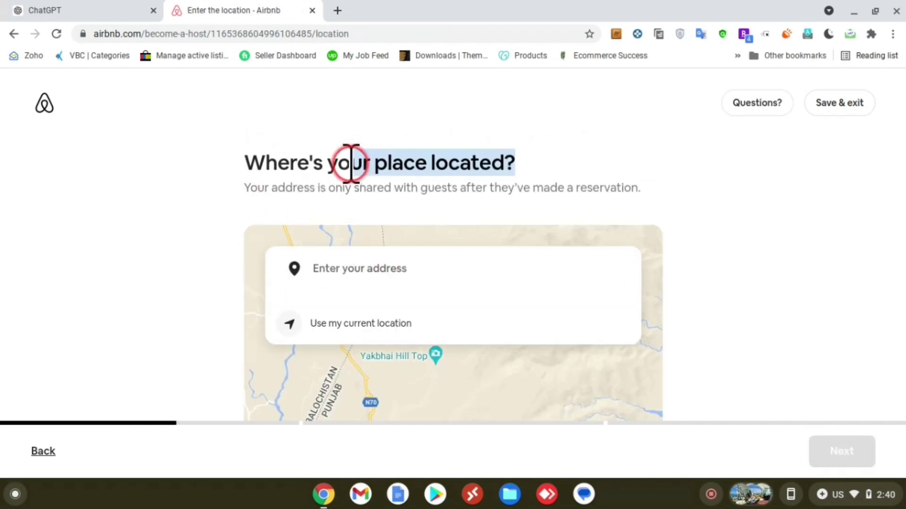
pyautogui.click(349, 163)
pyautogui.click(346, 259)
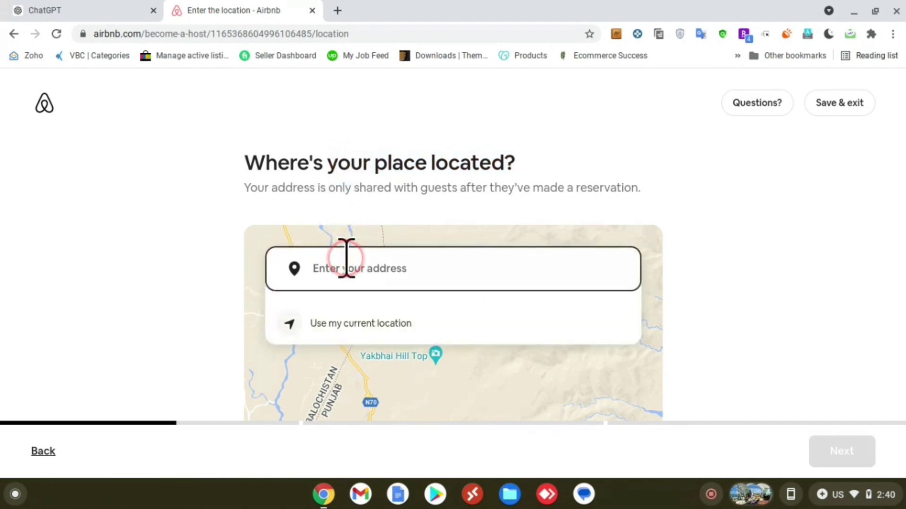
pyautogui.write('Icon Vallarta')
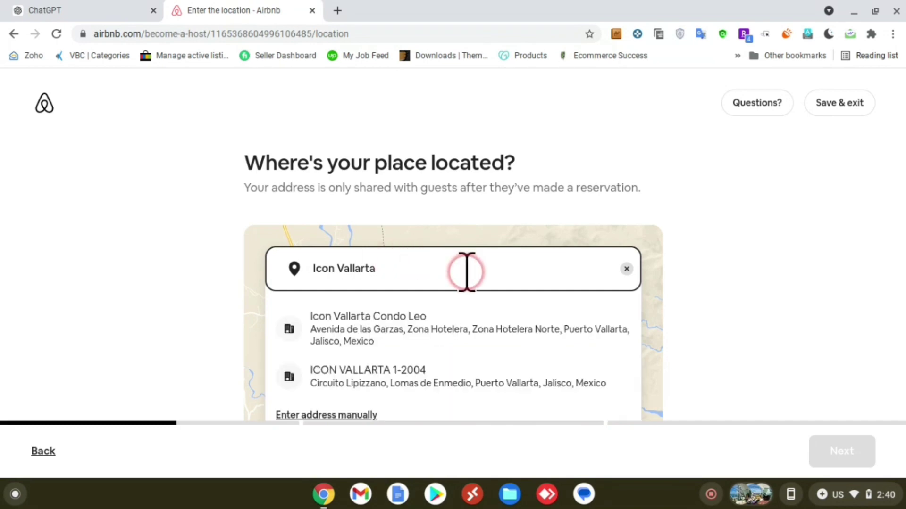
pyautogui.click(346, 339)
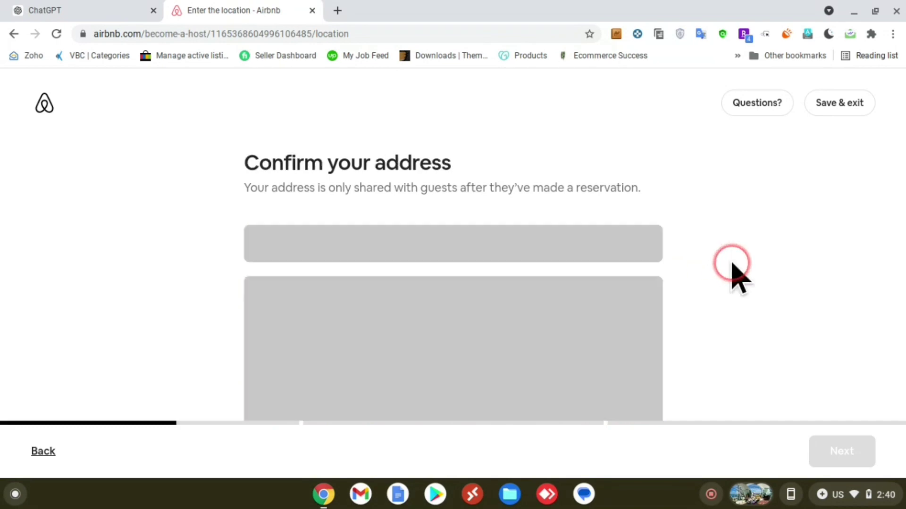
# Step: Switch on 'Show your specific location' for the Puerto Vallarta, Jalisco address and continue
pyautogui.scroll(-3, 731, 264)
pyautogui.scroll(4, 608, 231)
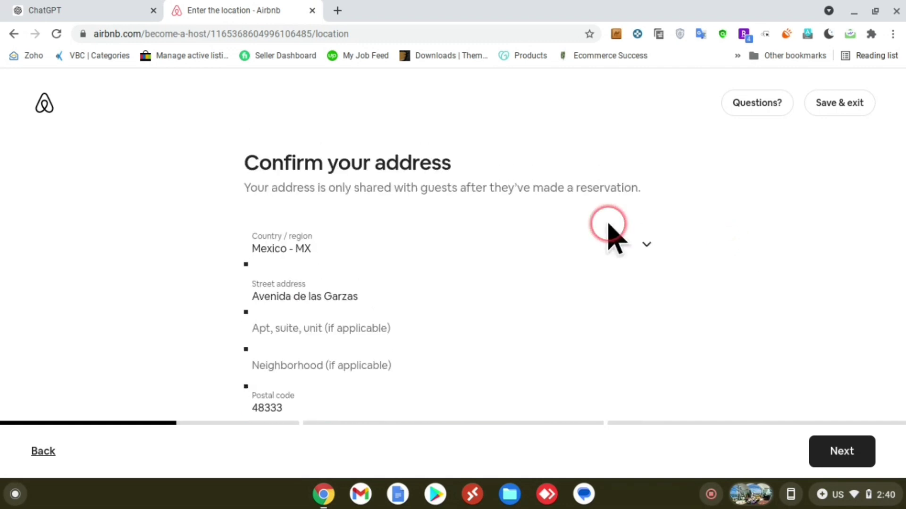
pyautogui.scroll(-1, 609, 225)
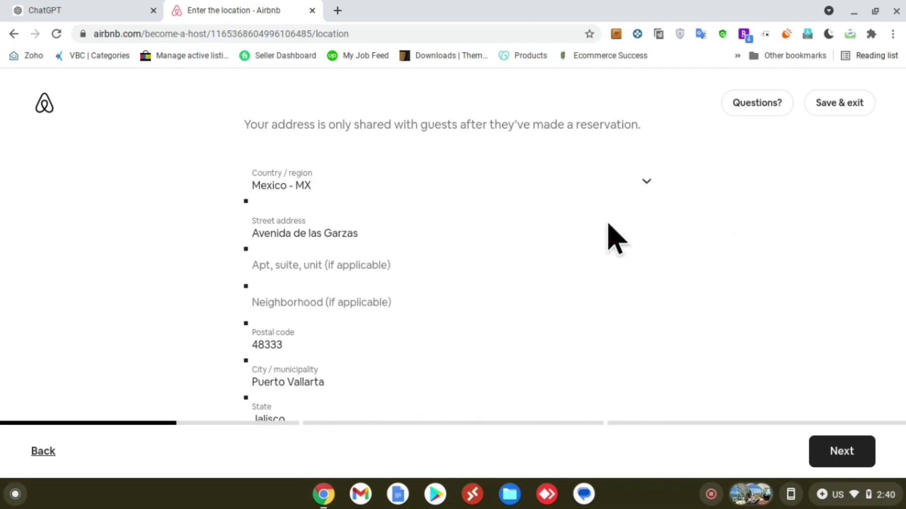
pyautogui.scroll(-2, 609, 225)
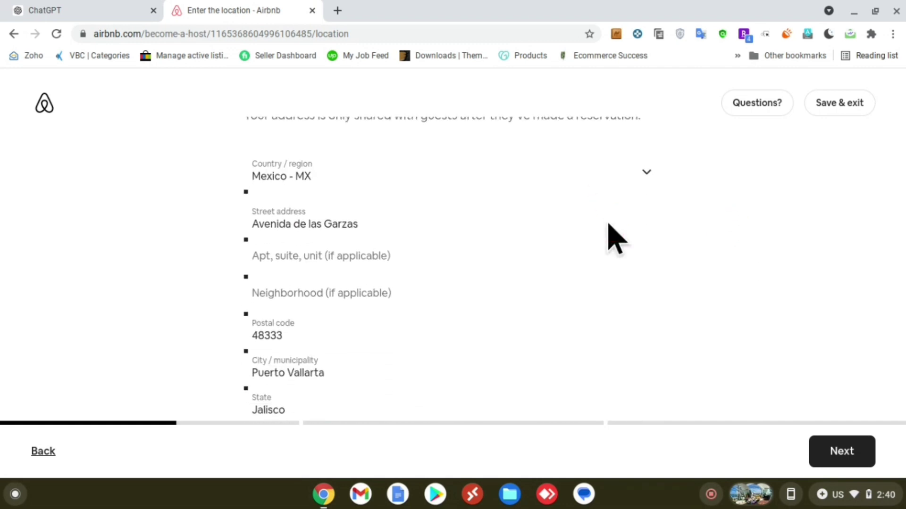
pyautogui.scroll(-4, 609, 226)
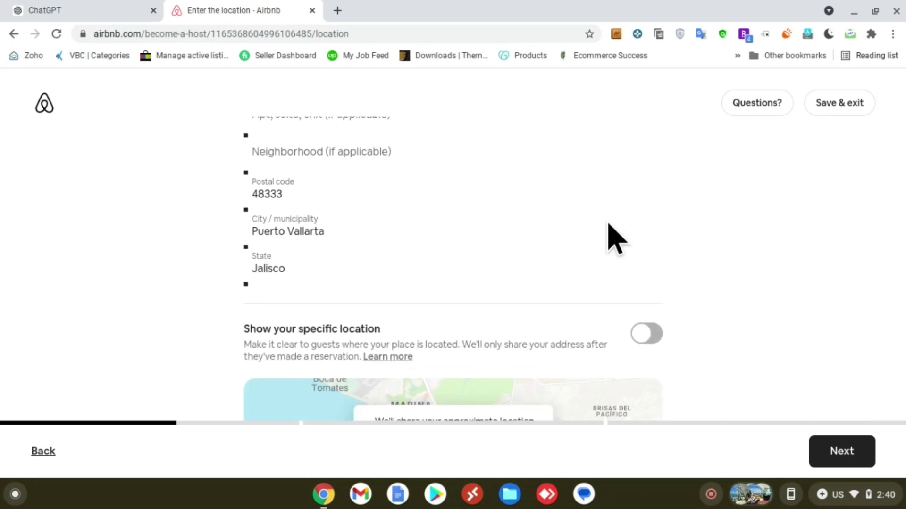
pyautogui.moveTo(263, 210); pyautogui.dragTo(677, 229)
pyautogui.click(646, 215)
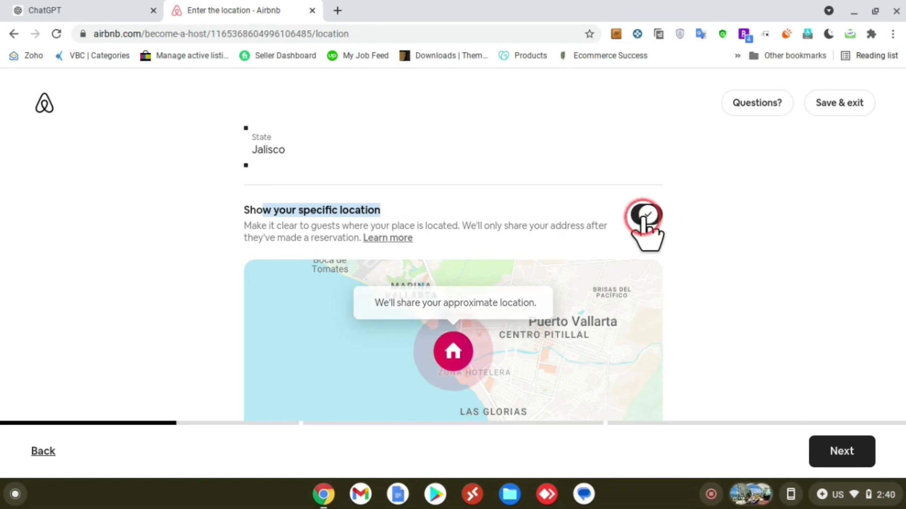
pyautogui.click(842, 452)
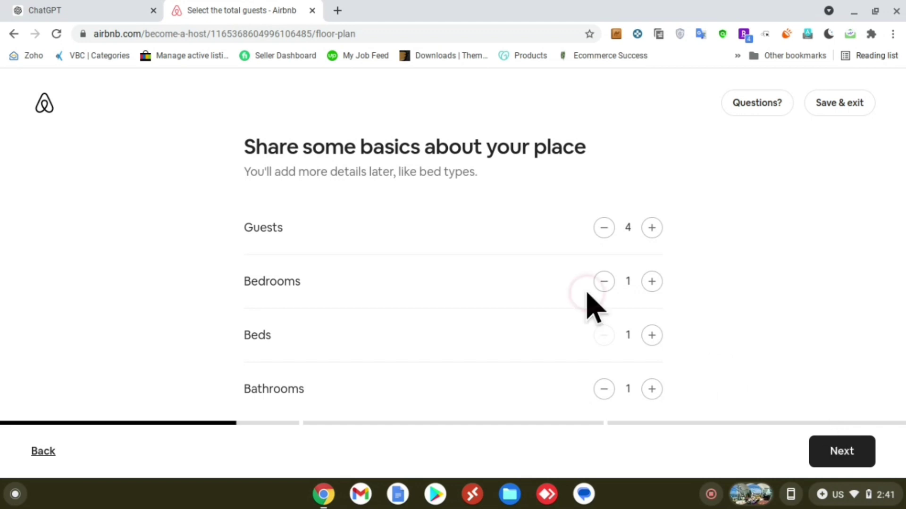
# Step: Raise bedrooms to 2, beds to 2 and bathrooms to 3, keeping 4 guests, and continue
pyautogui.click(448, 200)
pyautogui.click(605, 234)
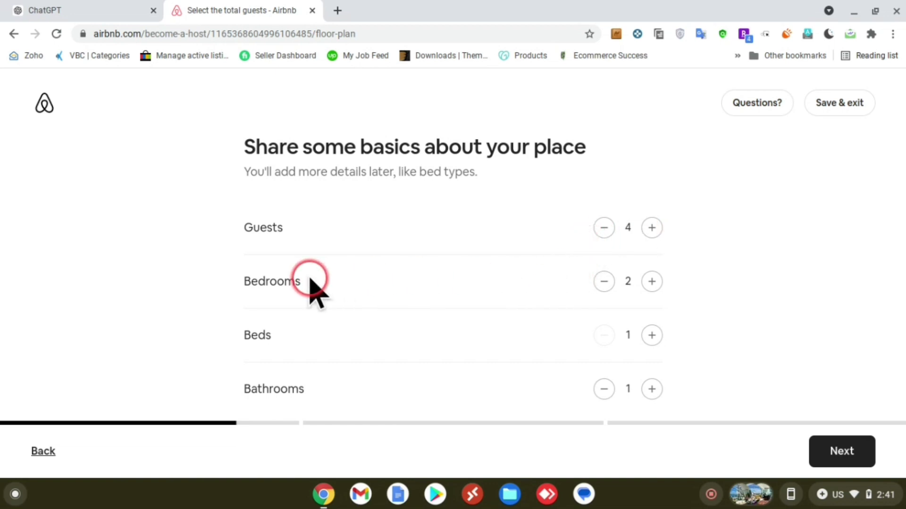
pyautogui.doubleClick(256, 281)
pyautogui.click(652, 335)
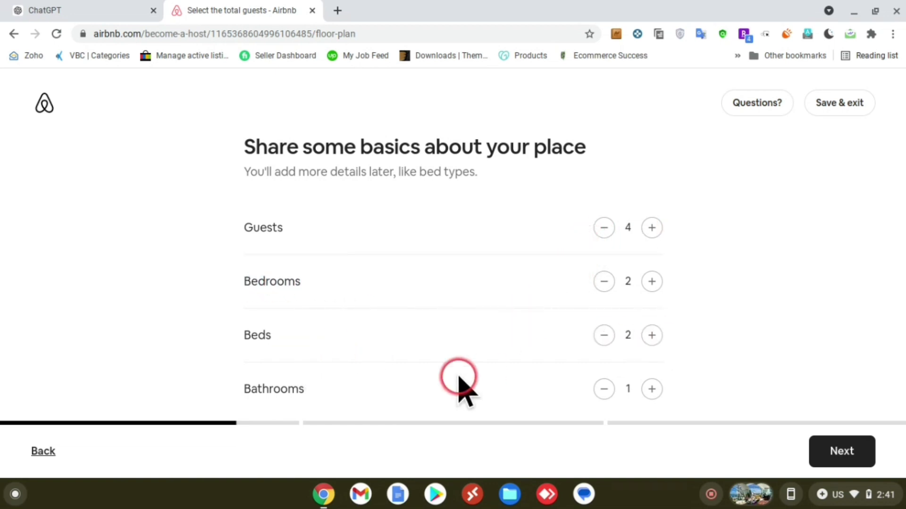
pyautogui.click(652, 388)
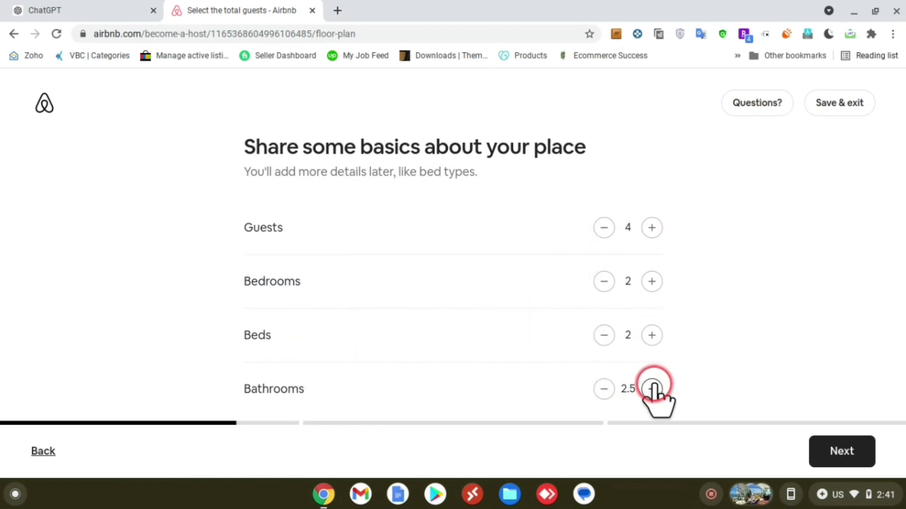
pyautogui.click(652, 389)
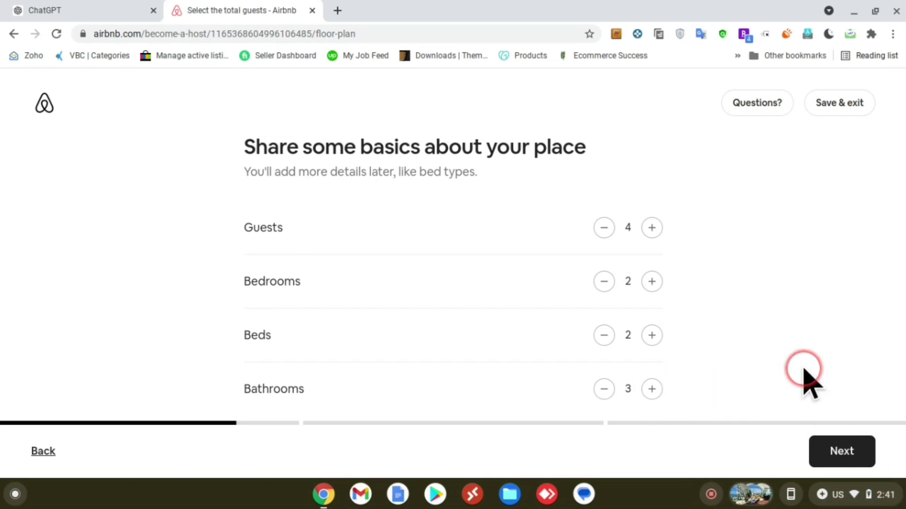
pyautogui.click(815, 458)
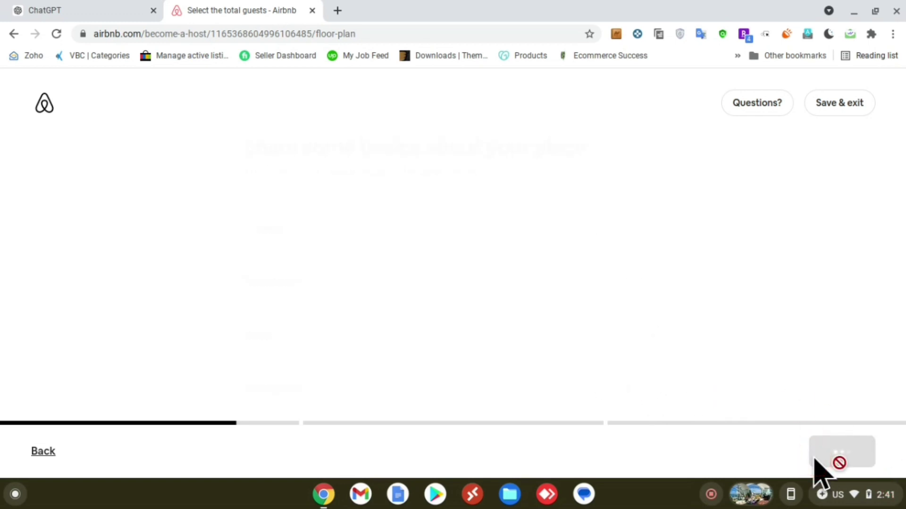
# Step: Review the 'Make your place stand out' intro, including the 5-photo requirement, and continue to amenities
pyautogui.moveTo(138, 232); pyautogui.dragTo(311, 276)
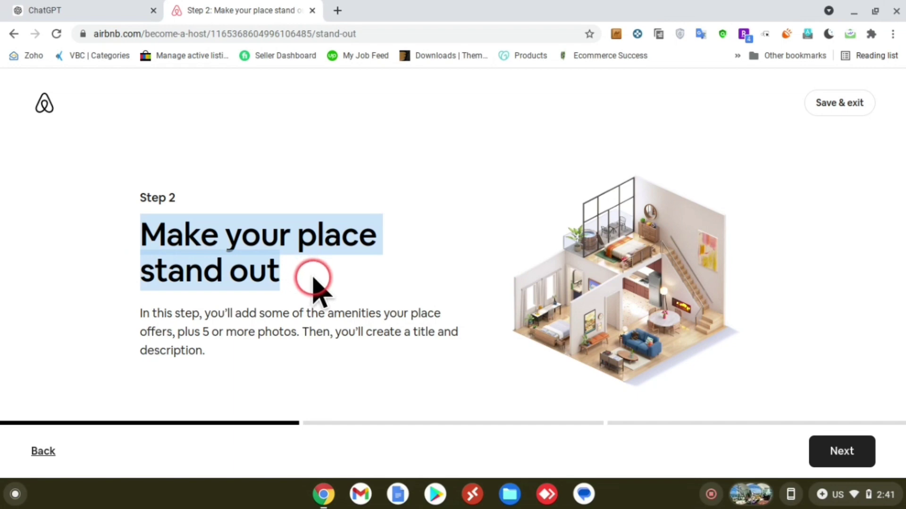
pyautogui.click(310, 276)
pyautogui.moveTo(199, 323); pyautogui.dragTo(304, 343)
pyautogui.click(320, 339)
pyautogui.click(838, 455)
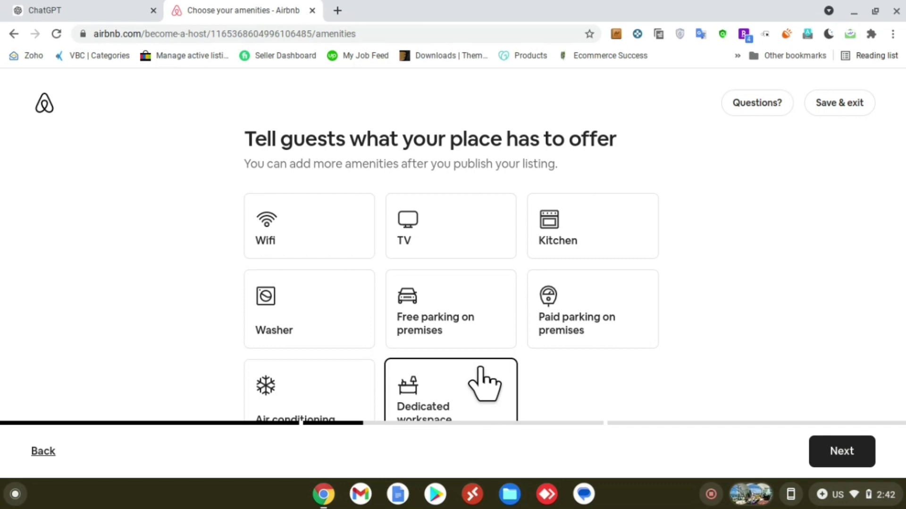
# Step: Select Wifi, Kitchen, Washer, Free parking, Air conditioning and Dedicated workspace as amenities
pyautogui.scroll(-1, 307, 191)
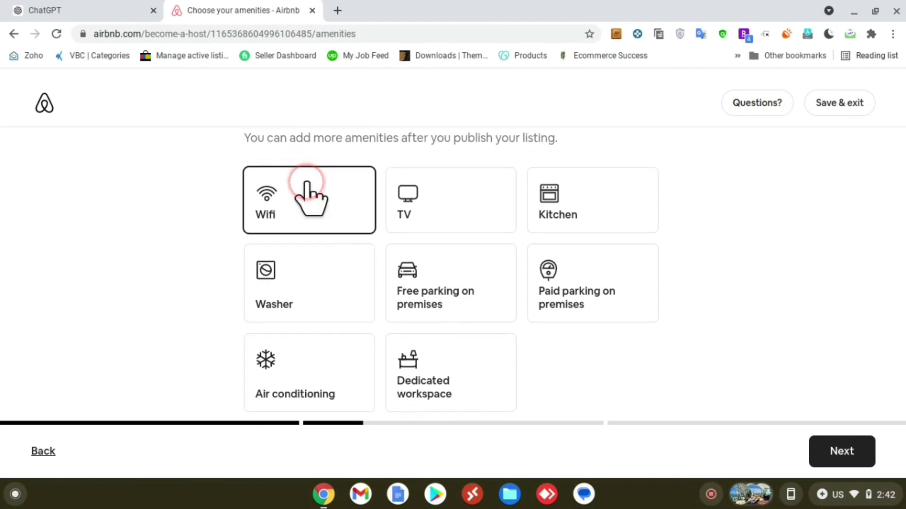
pyautogui.click(299, 196)
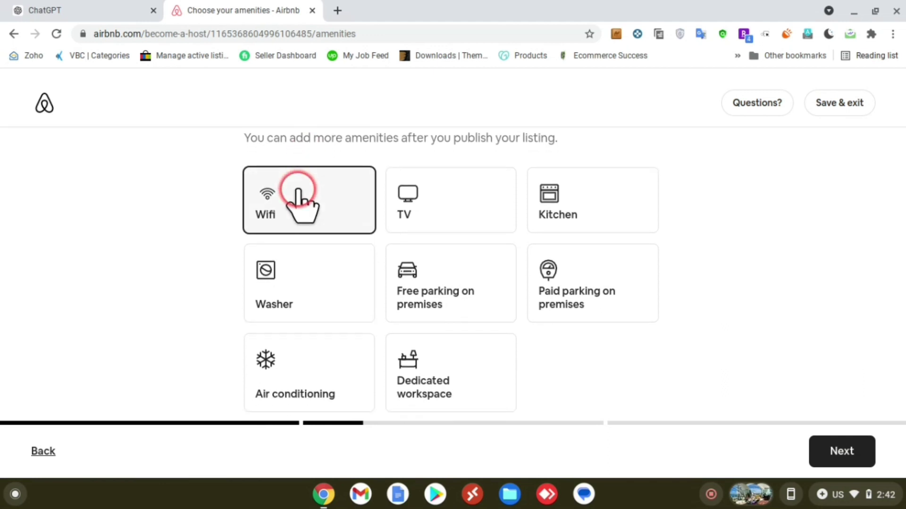
pyautogui.click(604, 227)
pyautogui.click(355, 286)
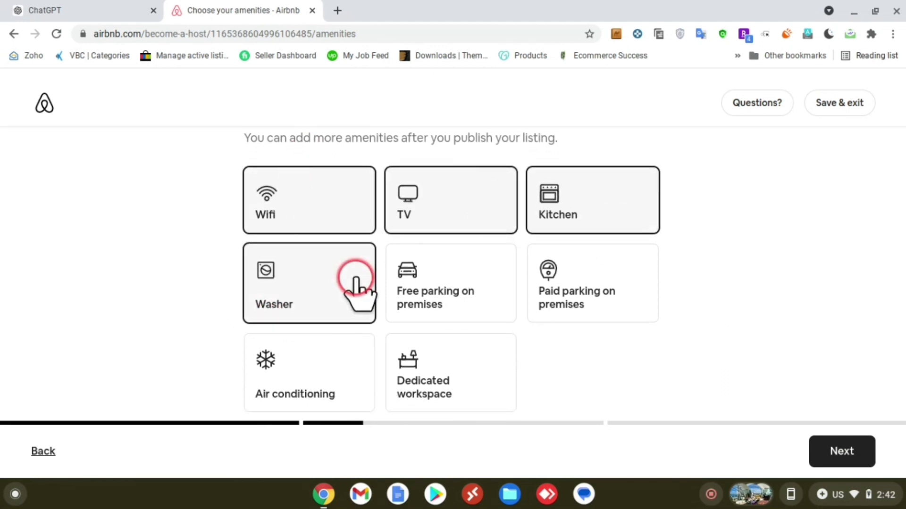
pyautogui.click(443, 311)
pyautogui.scroll(-3, 443, 320)
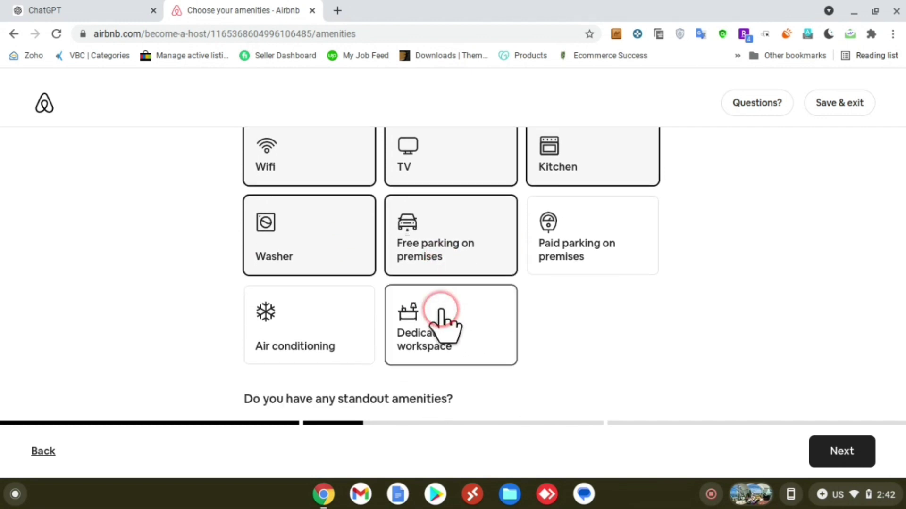
pyautogui.click(277, 241)
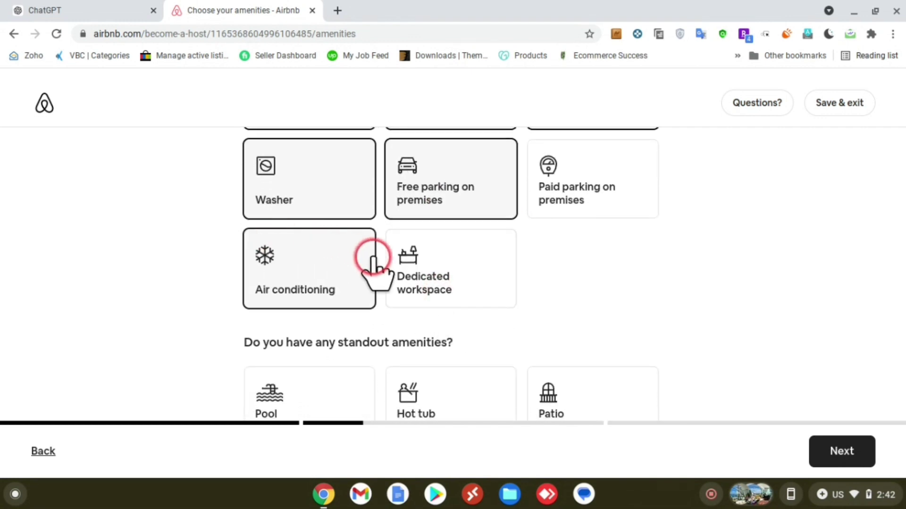
pyautogui.click(418, 302)
pyautogui.scroll(-2, 414, 298)
pyautogui.scroll(-2, 414, 296)
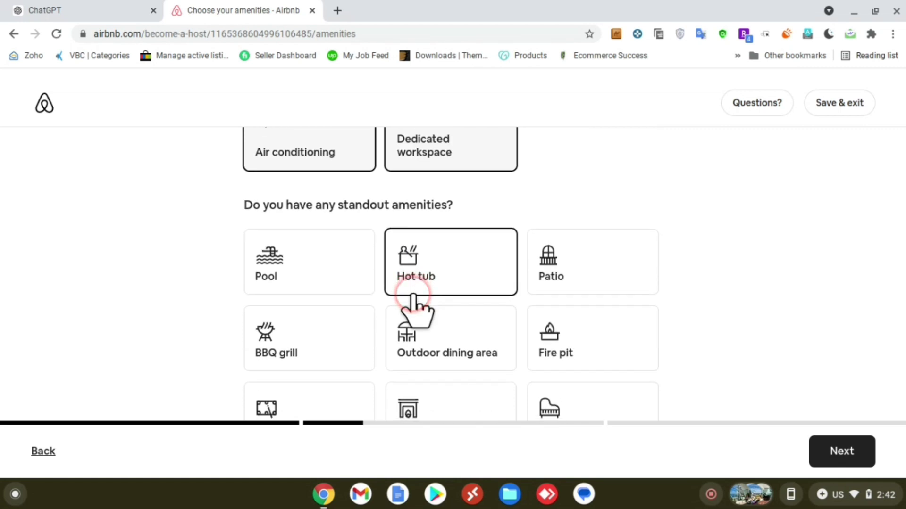
pyautogui.scroll(-2, 398, 194)
# Step: Add Hot tub, Pool, Fire pit, Beach access and Outdoor shower as standout amenities
pyautogui.click(401, 194)
pyautogui.click(252, 191)
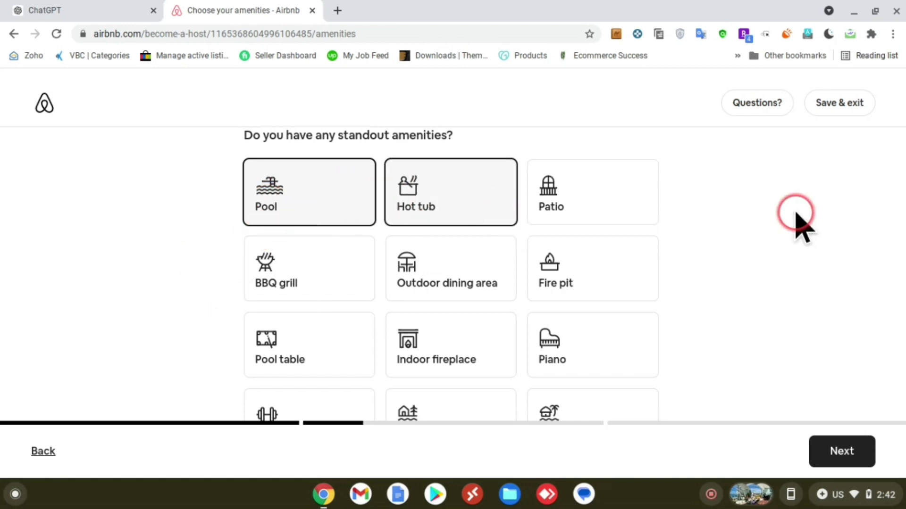
pyautogui.scroll(-3, 796, 222)
pyautogui.click(635, 203)
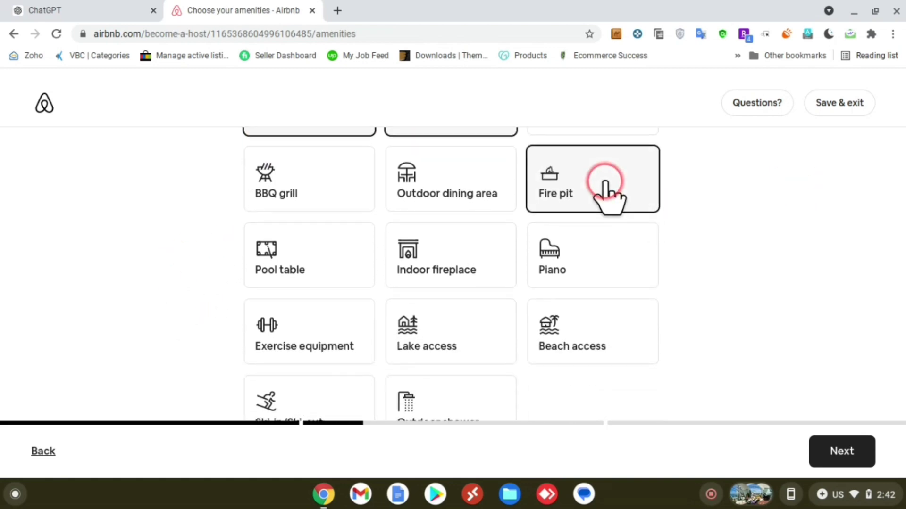
pyautogui.click(613, 360)
pyautogui.scroll(-2, 614, 363)
pyautogui.scroll(-1, 613, 363)
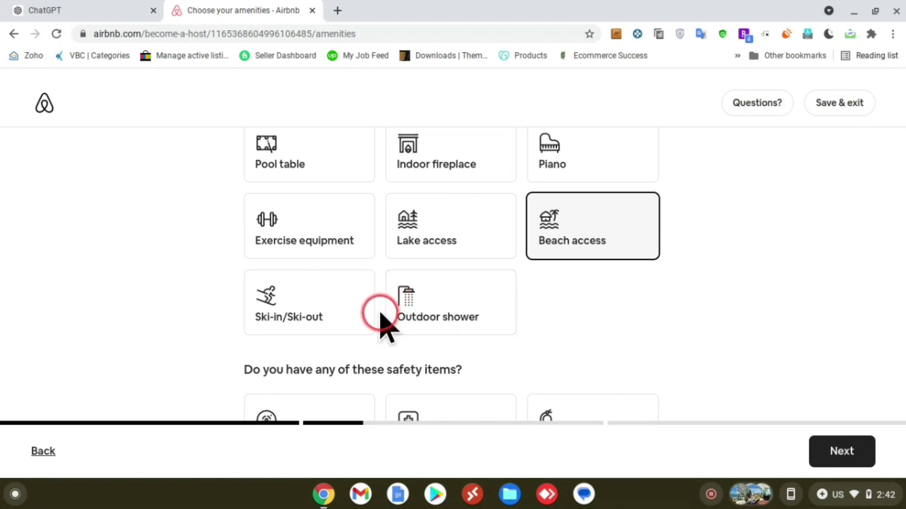
pyautogui.click(493, 302)
pyautogui.scroll(-1, 821, 385)
pyautogui.scroll(-1, 820, 385)
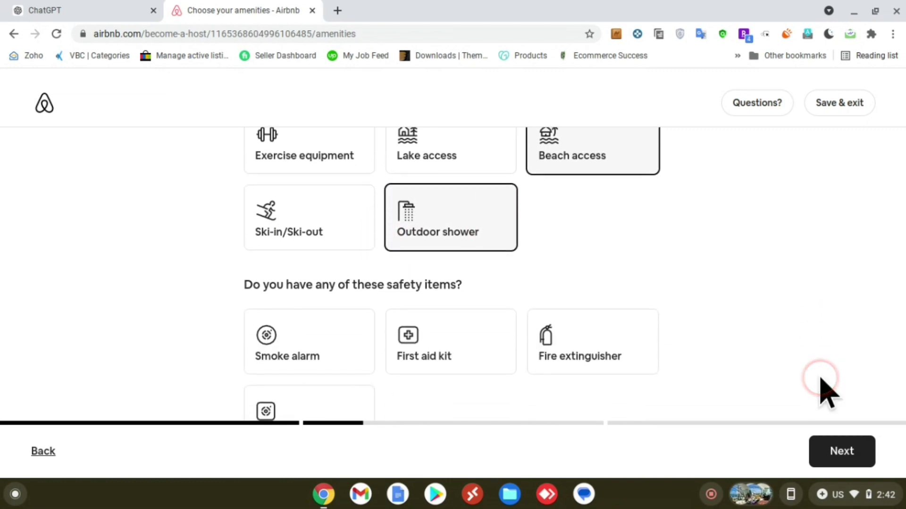
pyautogui.scroll(5, 828, 392)
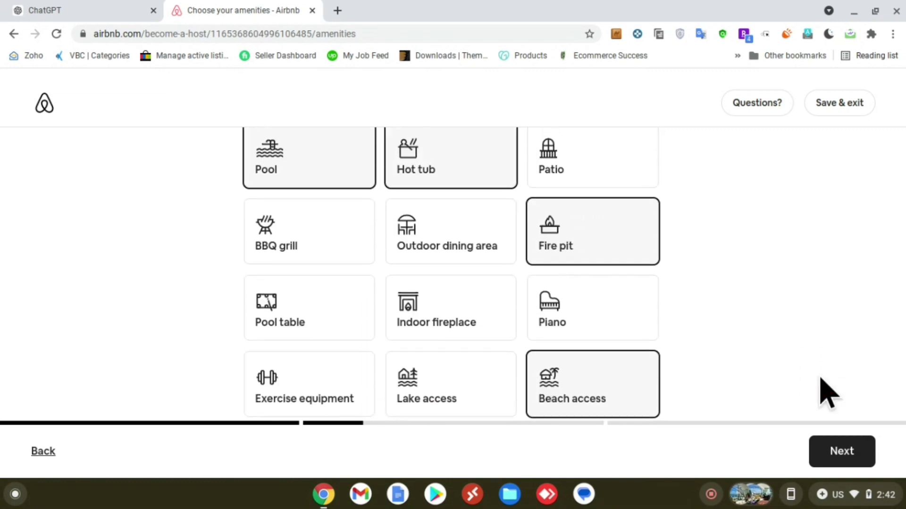
pyautogui.scroll(-2, 827, 392)
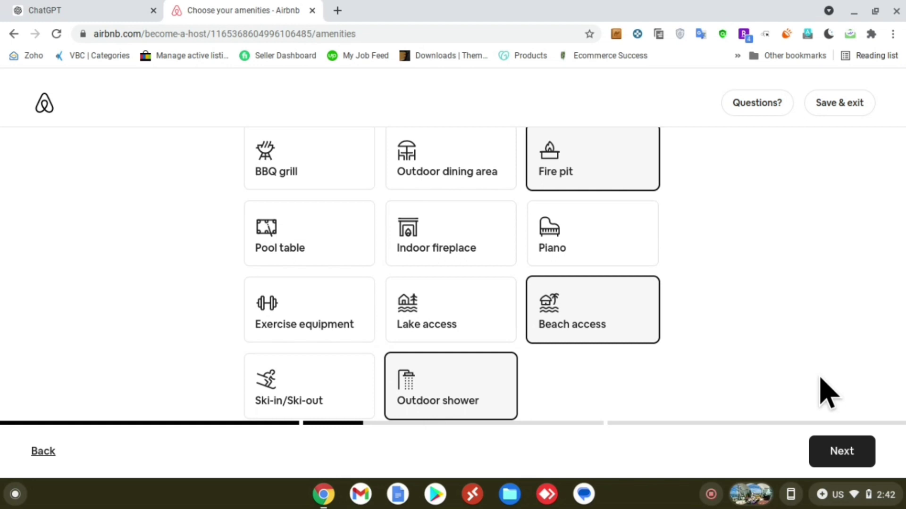
pyautogui.scroll(-4, 828, 393)
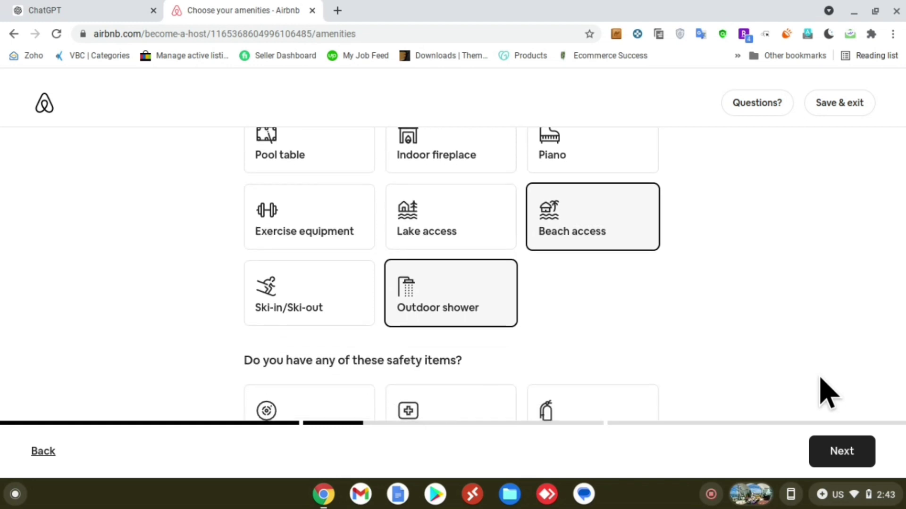
pyautogui.moveTo(273, 262); pyautogui.dragTo(408, 245)
# Step: Mark First aid kit, Smoke alarm, Fire extinguisher and Carbon monoxide alarm as safety items
pyautogui.click(409, 245)
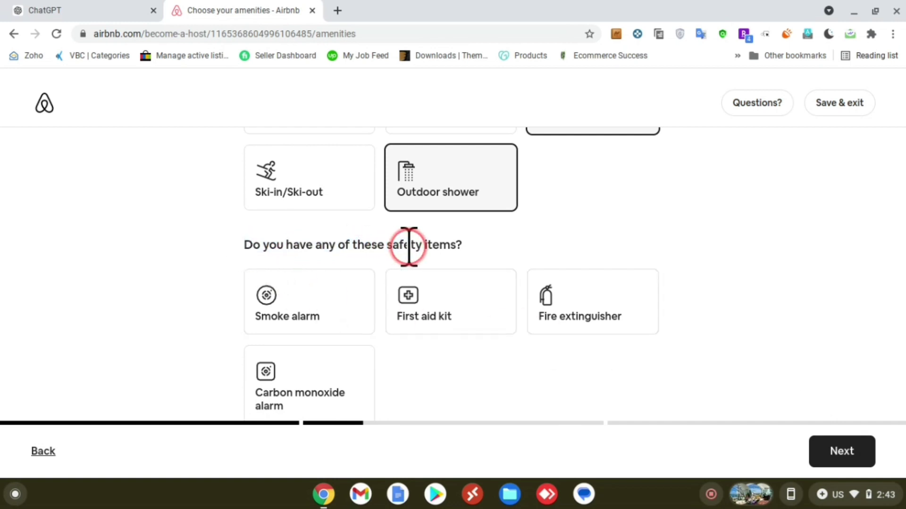
pyautogui.scroll(-1, 408, 242)
pyautogui.click(411, 260)
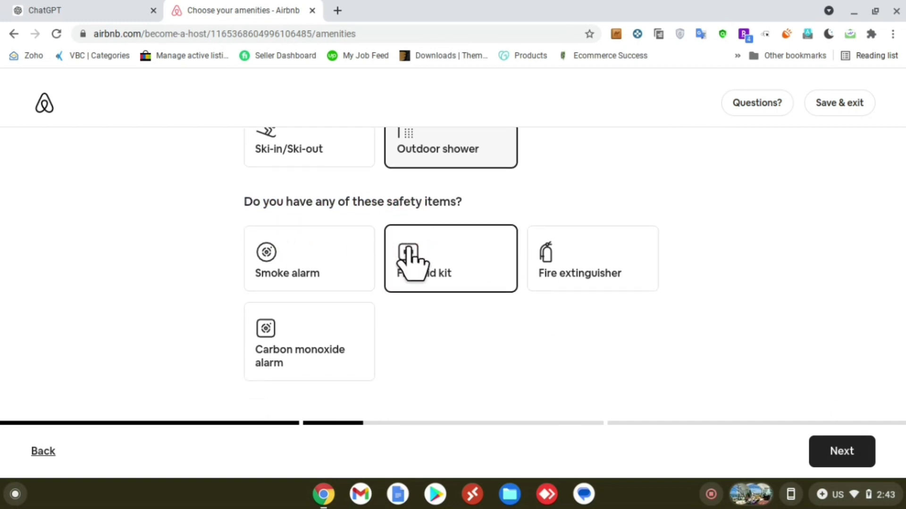
pyautogui.click(324, 267)
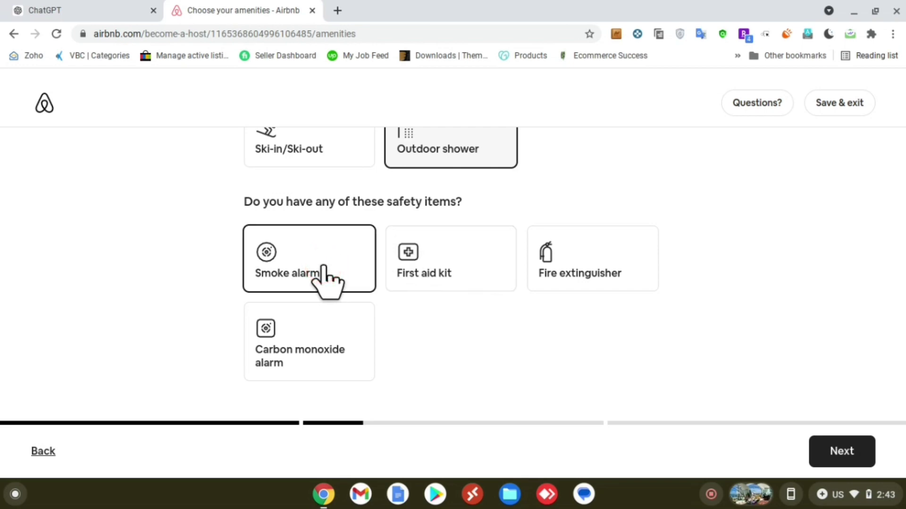
pyautogui.click(135, 318)
pyautogui.click(463, 280)
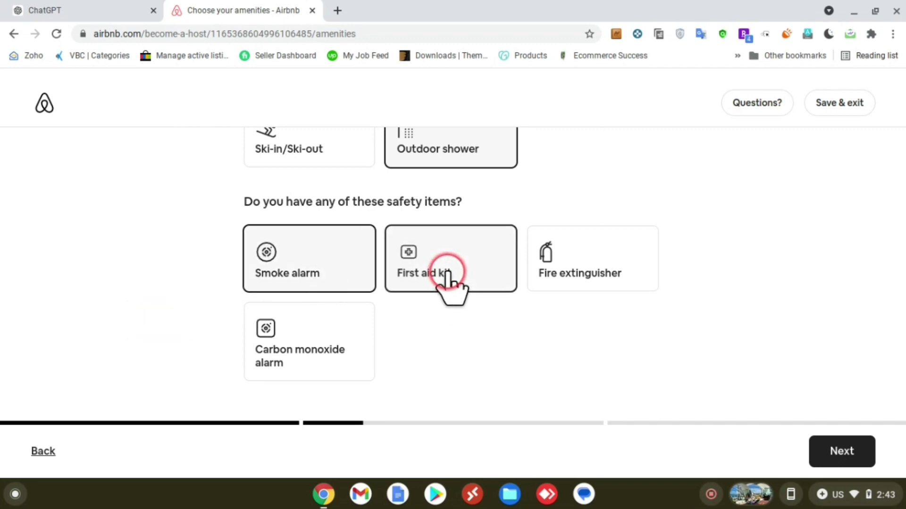
pyautogui.click(597, 270)
pyautogui.click(367, 348)
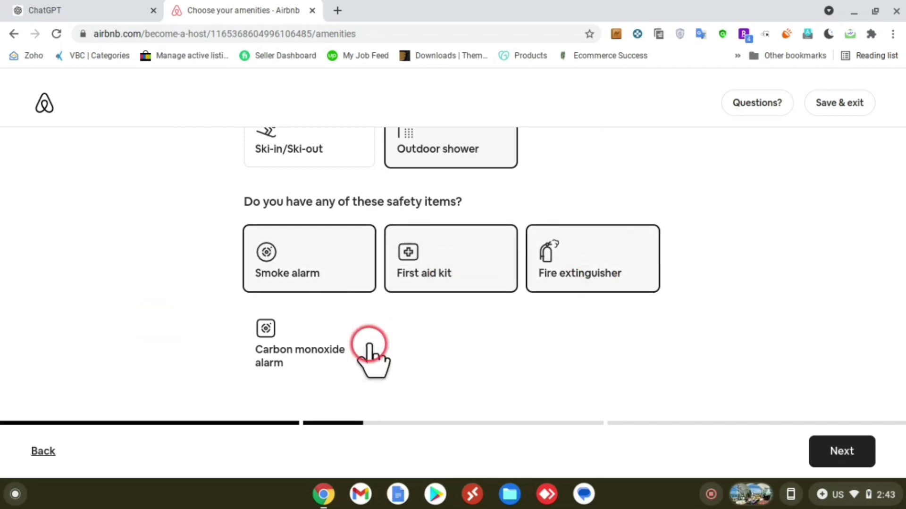
pyautogui.click(307, 360)
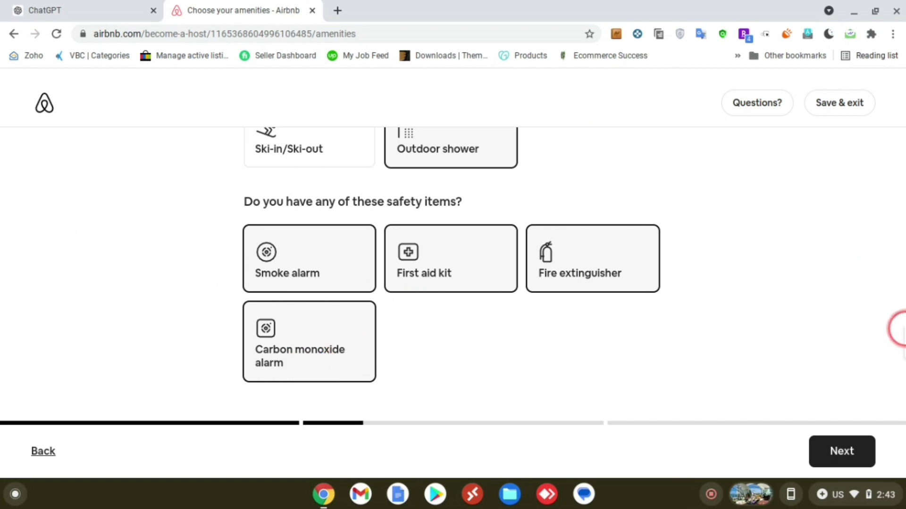
# Step: Continue to the apartment photos step and bring up the photo upload dialog
pyautogui.click(840, 451)
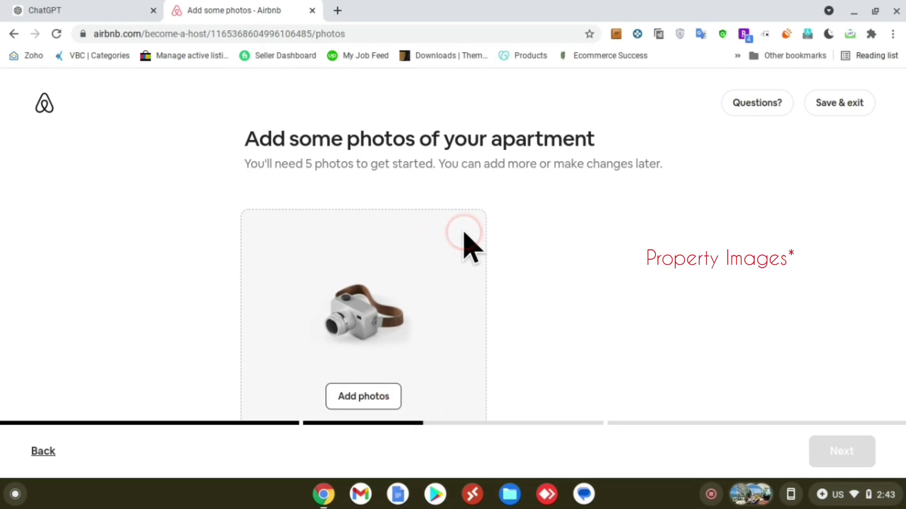
pyautogui.scroll(-1, 465, 234)
pyautogui.scroll(1, 465, 233)
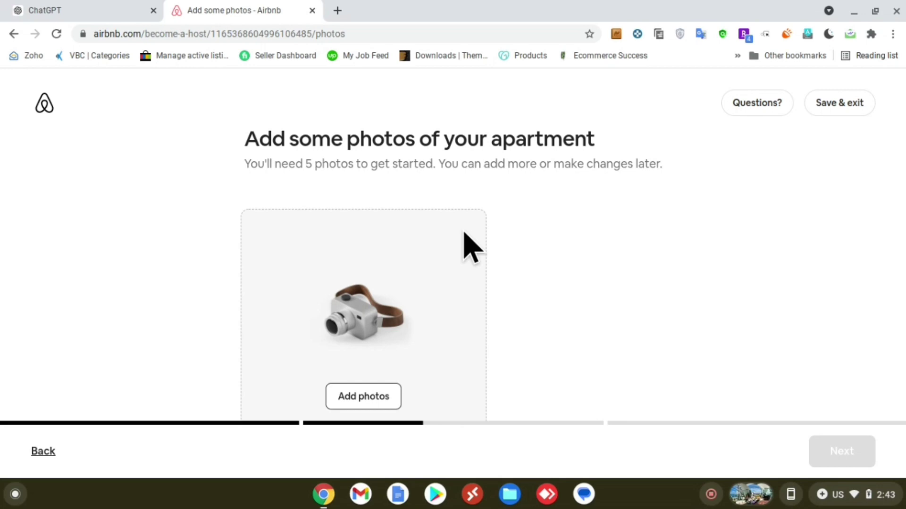
pyautogui.scroll(-1, 472, 248)
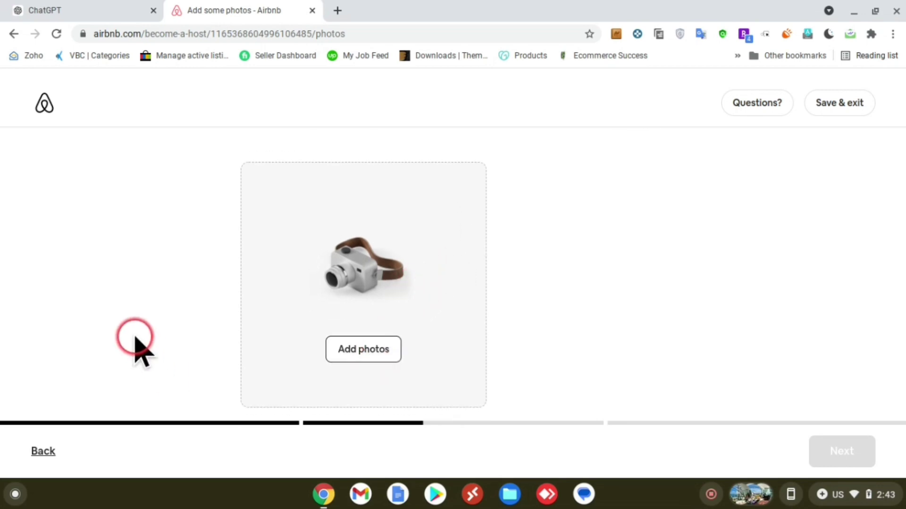
pyautogui.click(386, 352)
# Step: From Downloads, choose terraza5.jpg and the following images, 11 photos in all, for upload
pyautogui.click(452, 317)
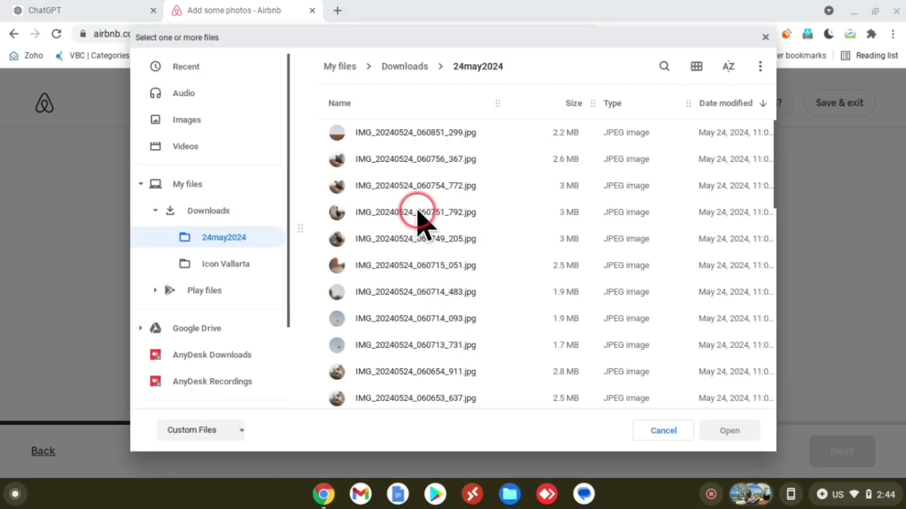
pyautogui.click(228, 208)
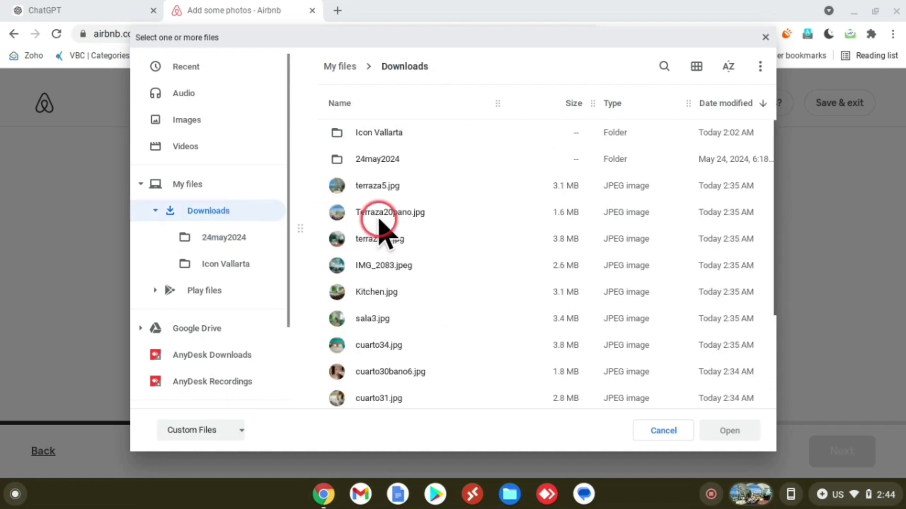
pyautogui.click(377, 188)
pyautogui.click(458, 188)
pyautogui.hotkey('shift', 'Down')
pyautogui.hotkey('shift', 'Down')
pyautogui.hotkey('shift', 'Down')
pyautogui.hotkey('shift', 'Down')
pyautogui.hotkey('shift', 'Down')
pyautogui.hotkey('shift', 'Down')
pyautogui.hotkey('shift', 'Down')
pyautogui.hotkey('shift', 'Down')
pyautogui.hotkey('shift', 'Down')
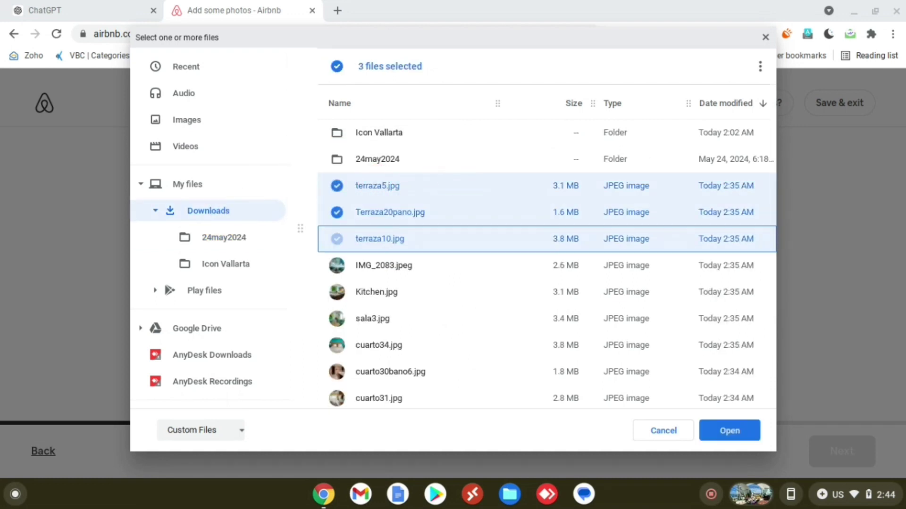
pyautogui.hotkey('shift', 'Up')
pyautogui.hotkey('shift', 'Down')
pyautogui.hotkey('shift', 'Down')
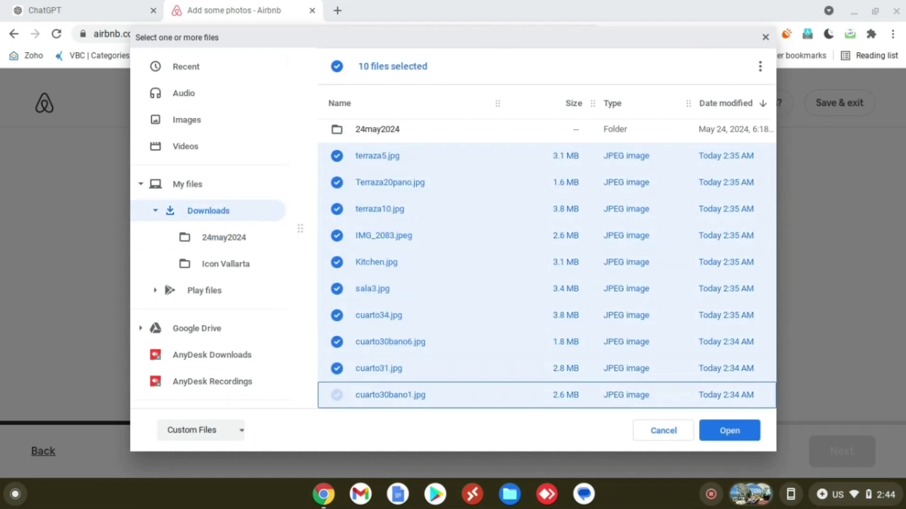
pyautogui.hotkey('shift', 'Up')
pyautogui.hotkey('shift', 'Down')
pyautogui.hotkey('shift', 'Up')
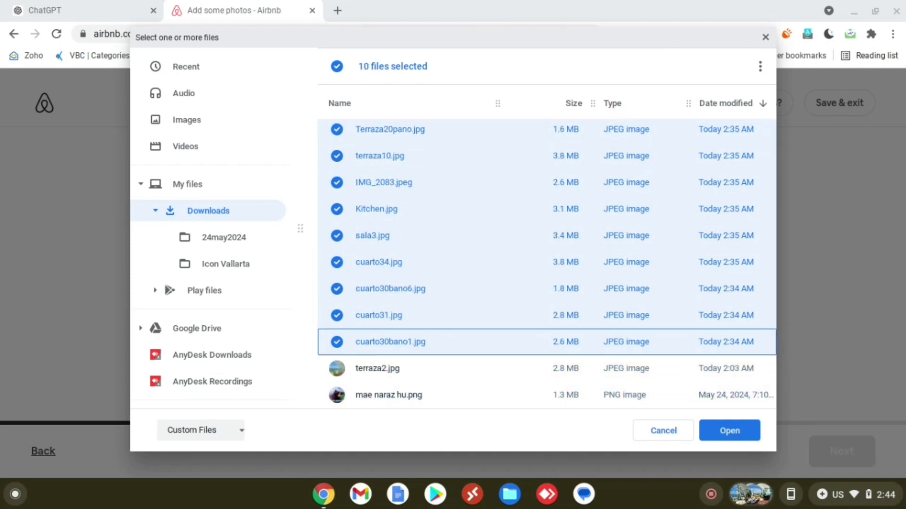
pyautogui.hotkey('shift', 'Down')
pyautogui.press('Return')
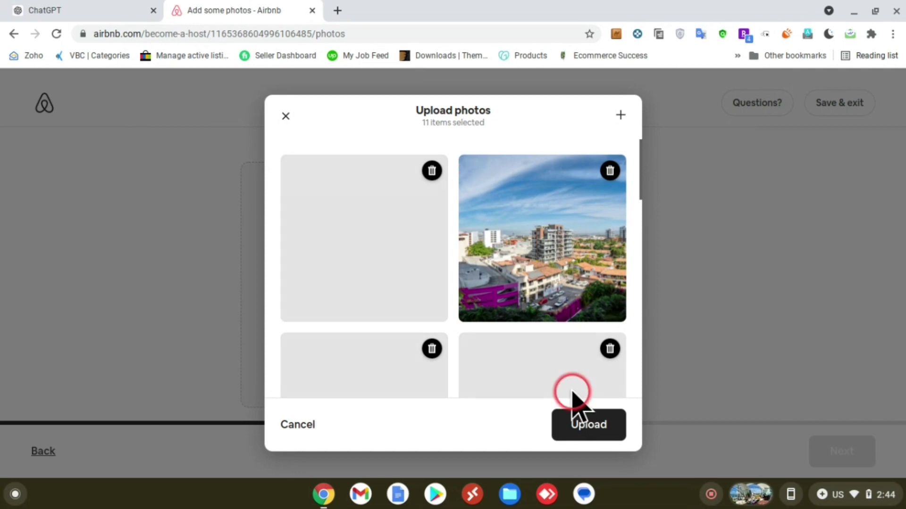
# Step: Upload the 11 selected photos and look through them in the listing's photo grid
pyautogui.click(573, 421)
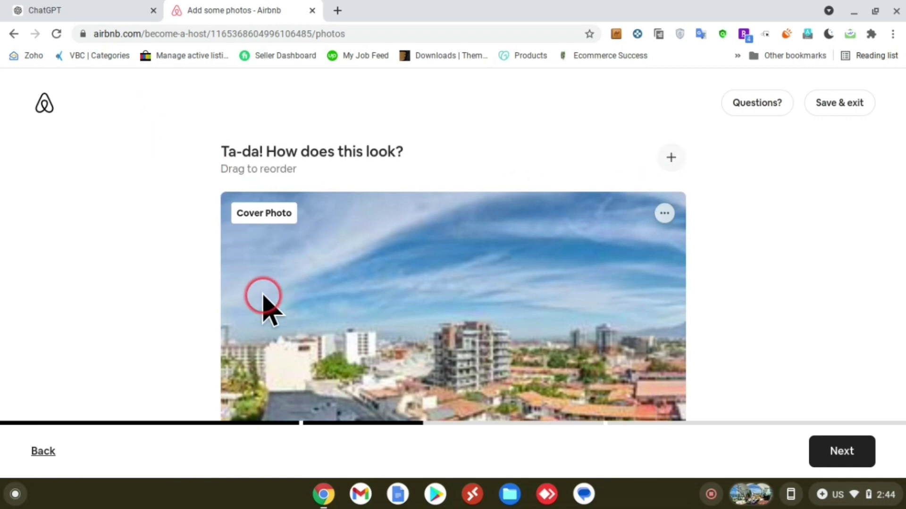
pyautogui.scroll(-2, 105, 325)
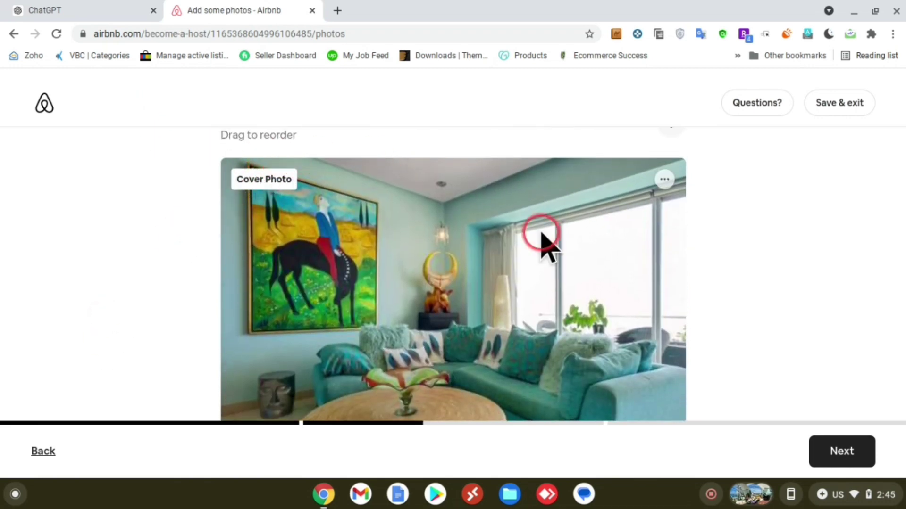
pyautogui.click(665, 181)
pyautogui.click(666, 181)
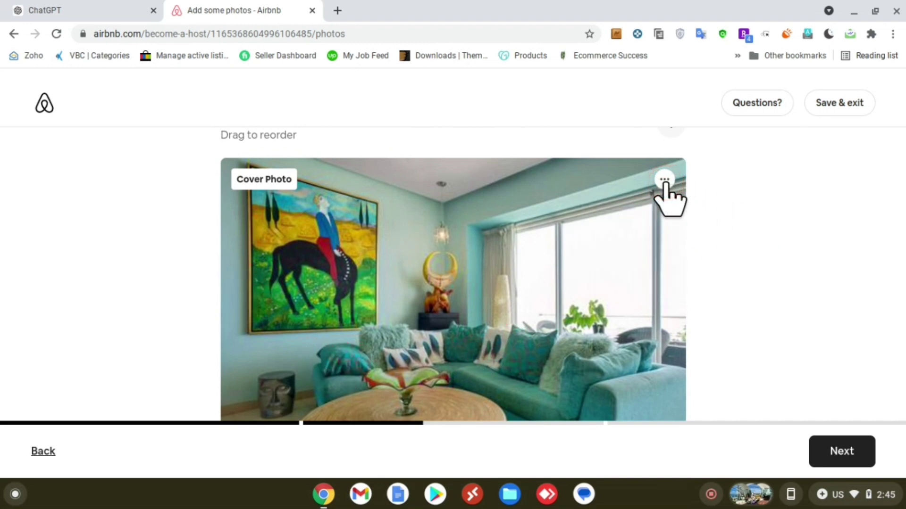
pyautogui.scroll(-6, 665, 182)
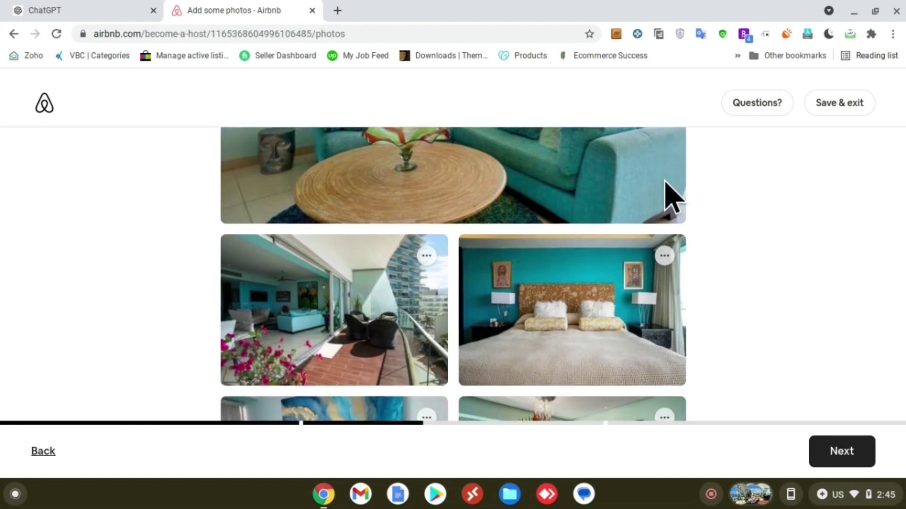
pyautogui.scroll(-5, 665, 182)
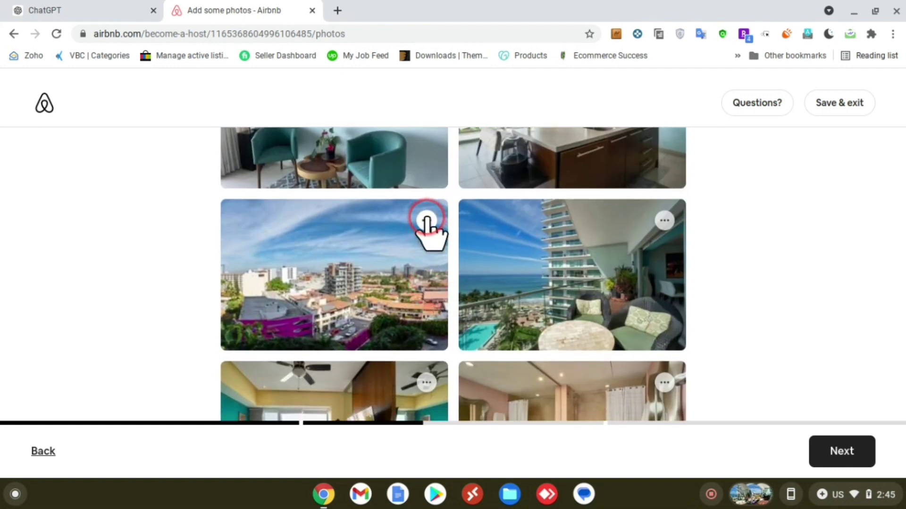
pyautogui.scroll(-2, 796, 319)
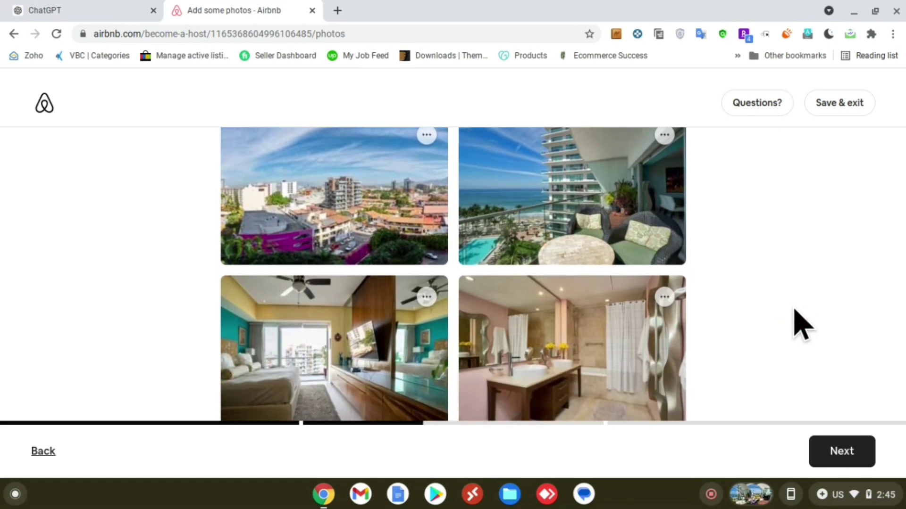
pyautogui.scroll(-5, 800, 325)
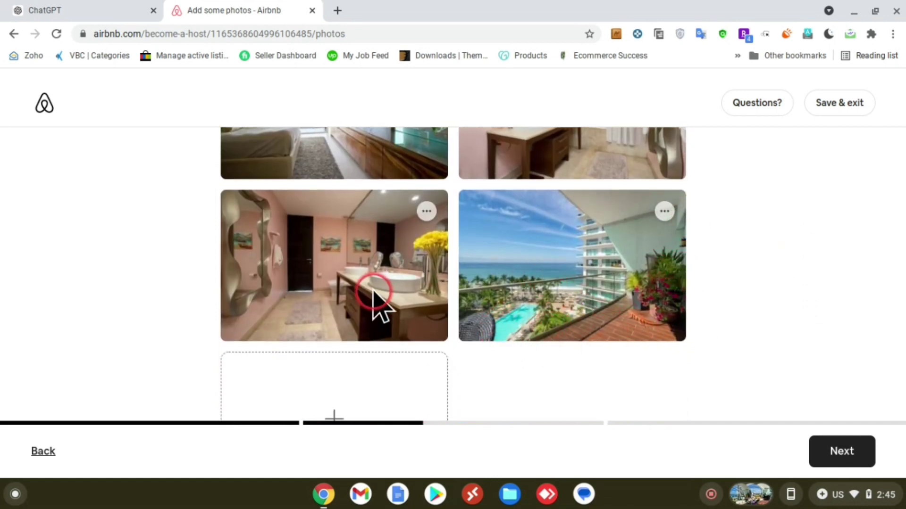
pyautogui.scroll(5, 869, 242)
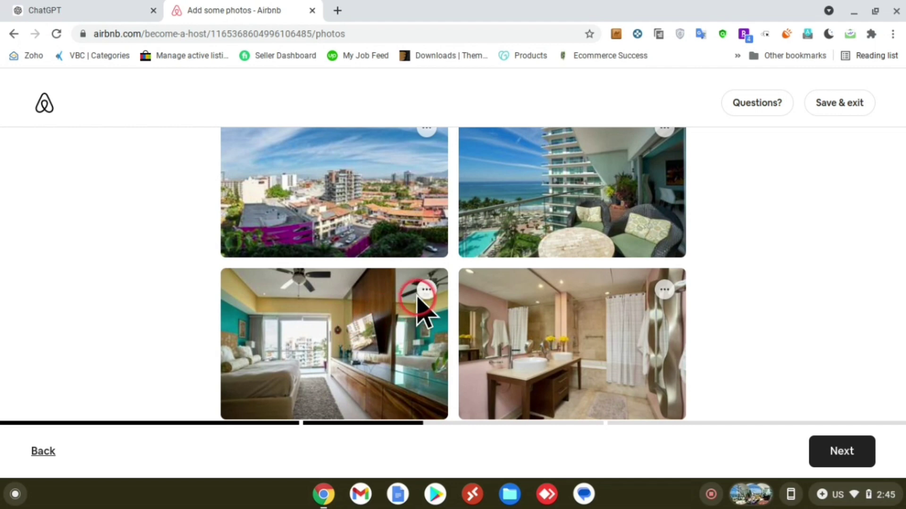
pyautogui.scroll(6, 417, 298)
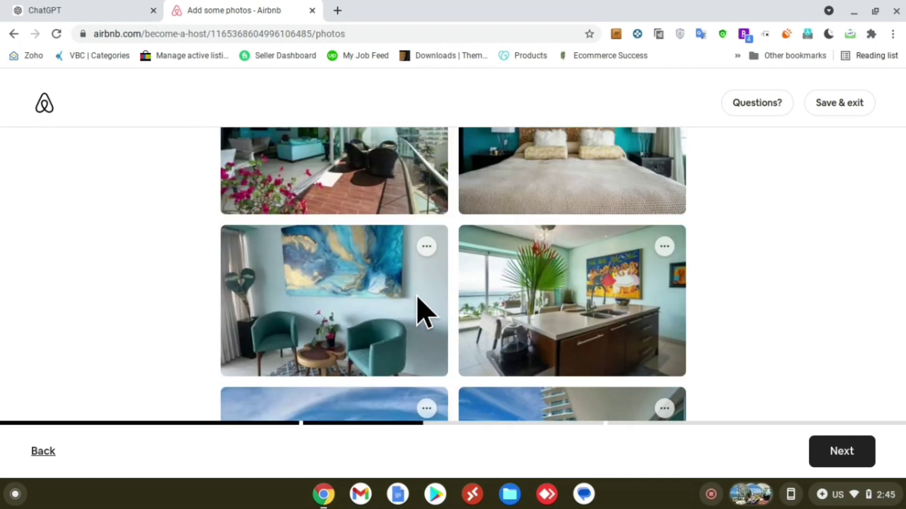
pyautogui.scroll(8, 418, 298)
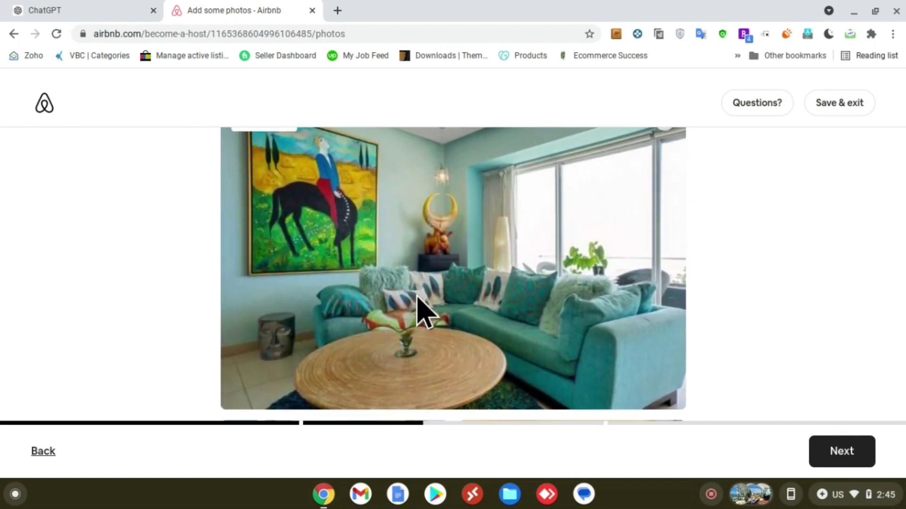
pyautogui.scroll(2, 421, 312)
pyautogui.scroll(-7, 421, 312)
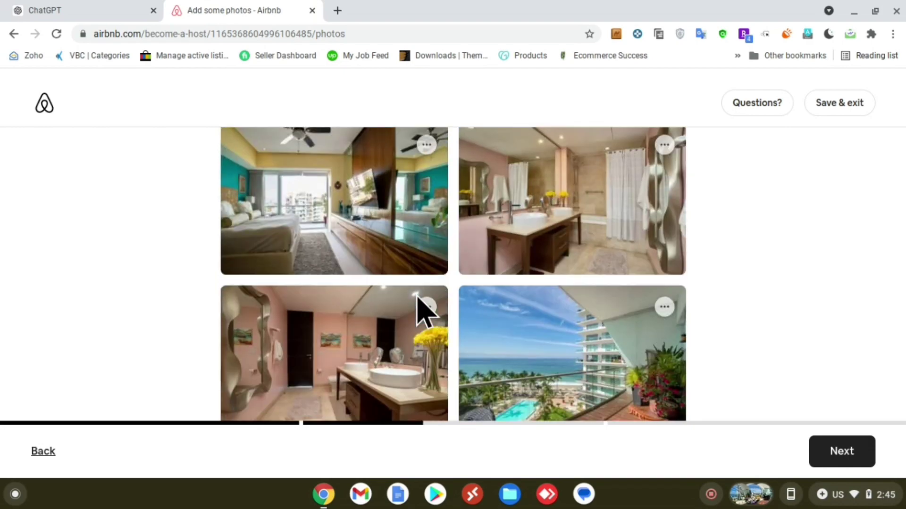
pyautogui.scroll(-4, 423, 312)
pyautogui.scroll(3, 423, 310)
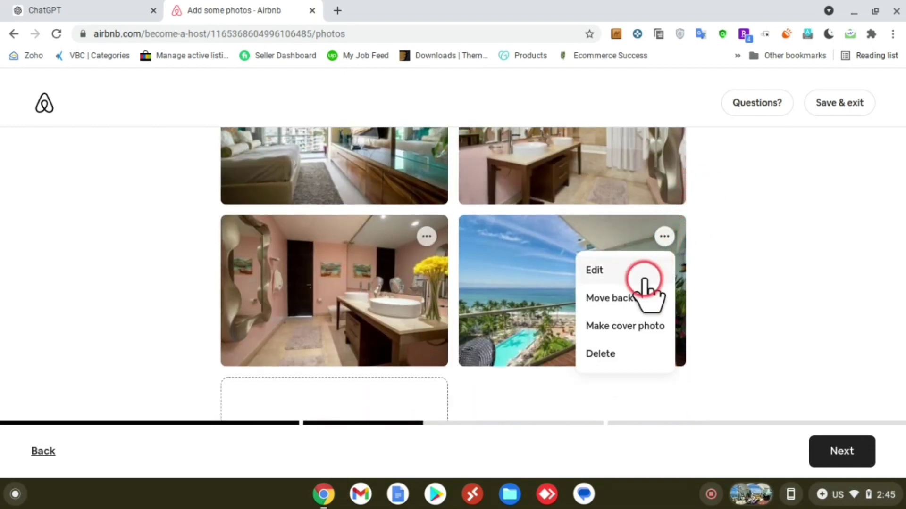
# Step: Make the ocean-view balcony photo the cover and dismiss the photo-sorting tip
pyautogui.click(644, 327)
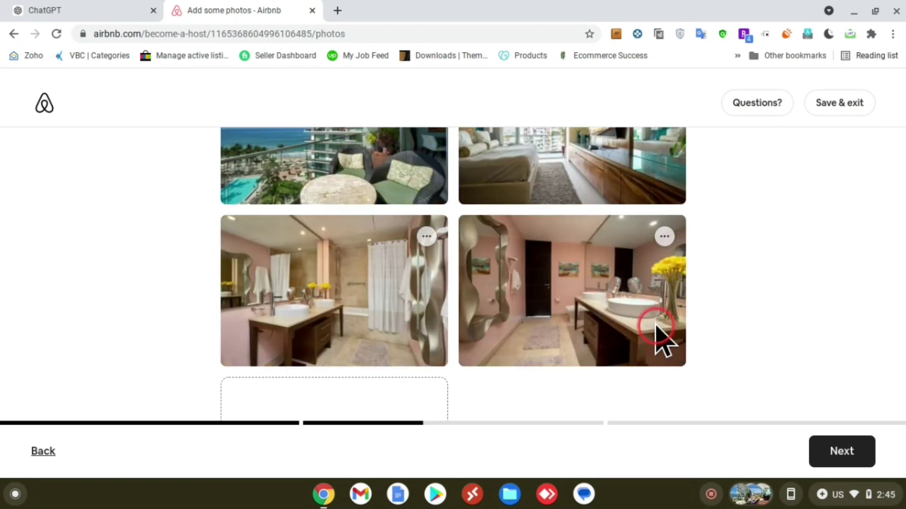
pyautogui.scroll(-3, 756, 271)
pyautogui.scroll(1, 596, 363)
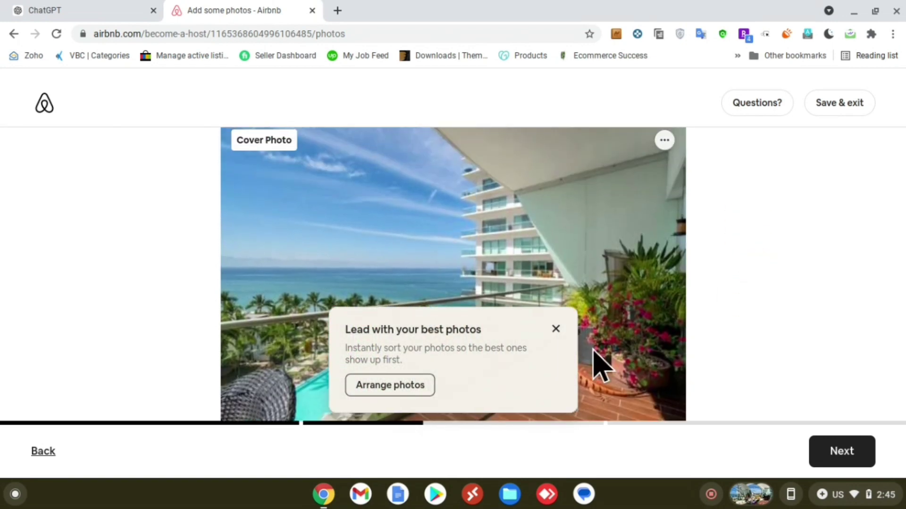
pyautogui.click(556, 329)
pyautogui.scroll(-10, 156, 366)
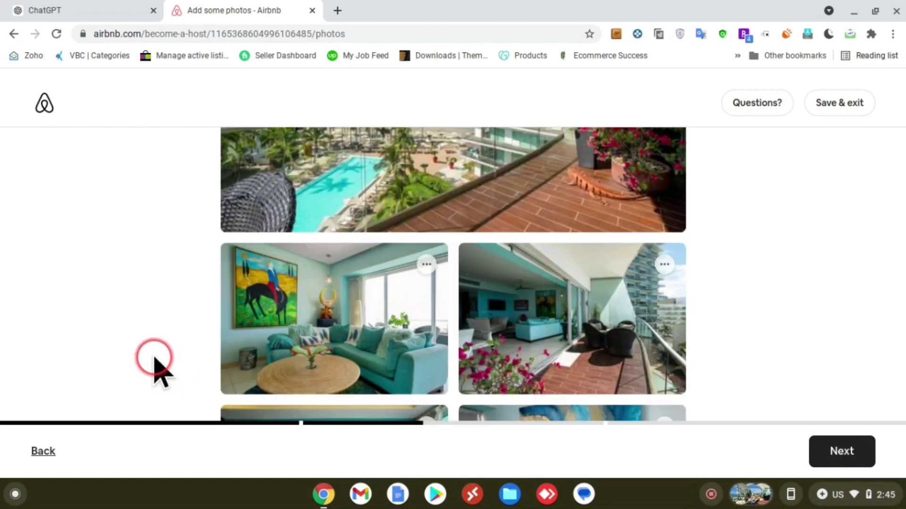
pyautogui.scroll(1, 154, 358)
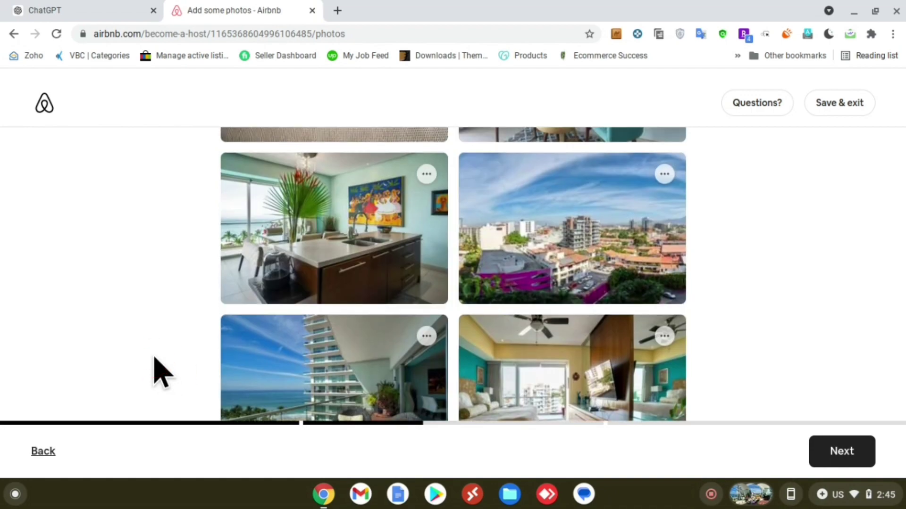
pyautogui.scroll(10, 161, 373)
pyautogui.scroll(2, 160, 372)
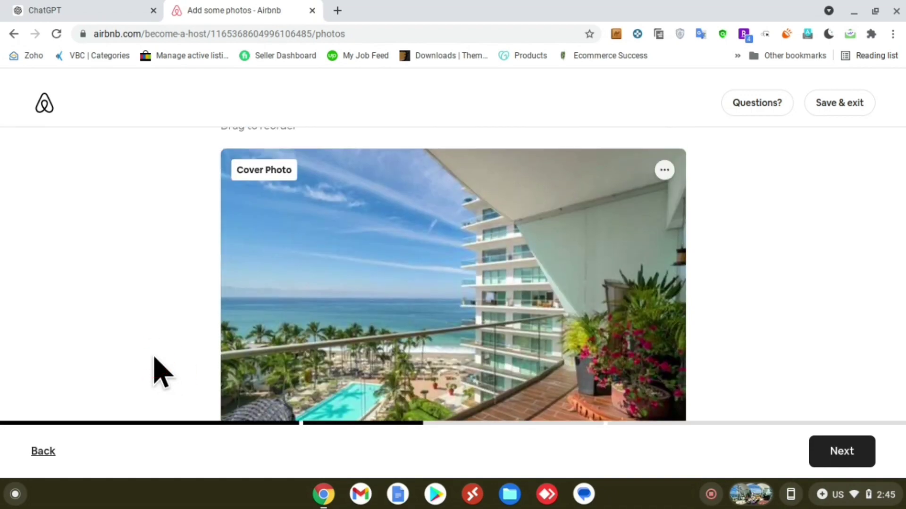
pyautogui.scroll(-3, 160, 373)
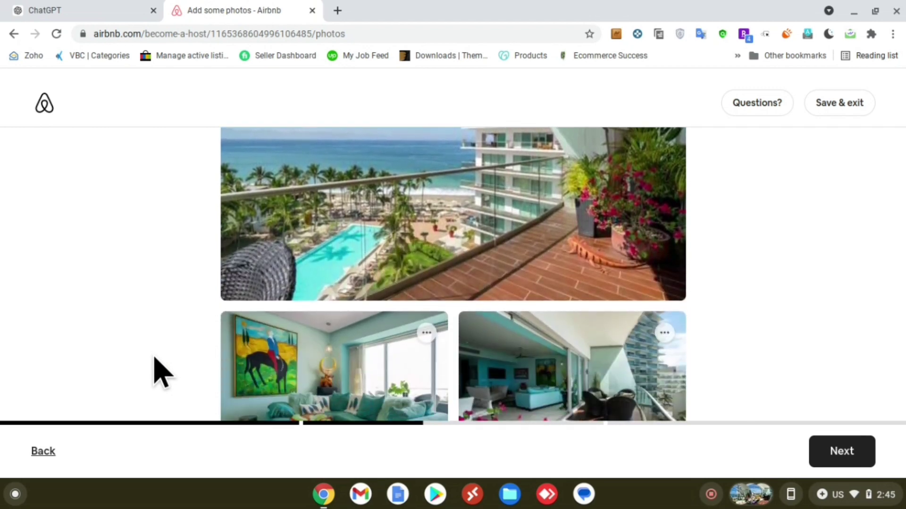
pyautogui.scroll(3, 158, 372)
# Step: Advance past the photos step to the empty apartment title field
pyautogui.click(821, 434)
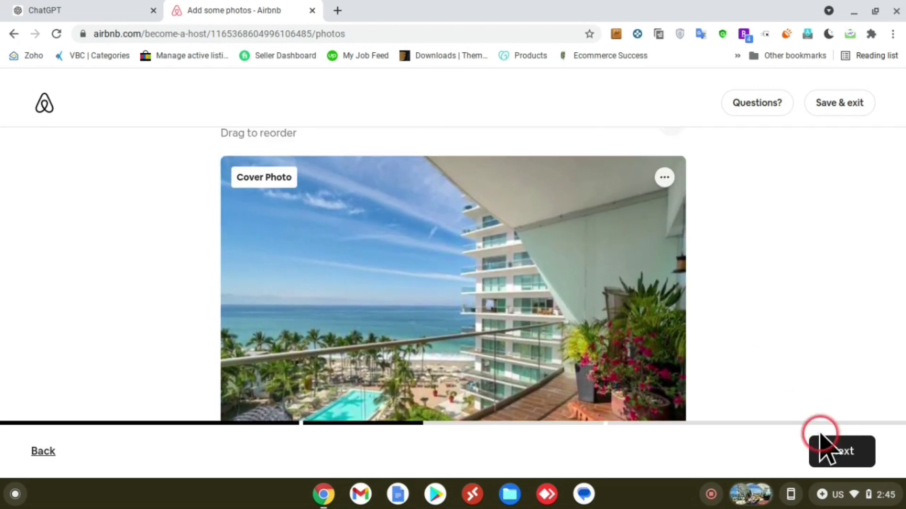
pyautogui.scroll(1, 712, 264)
pyautogui.scroll(-1, 752, 346)
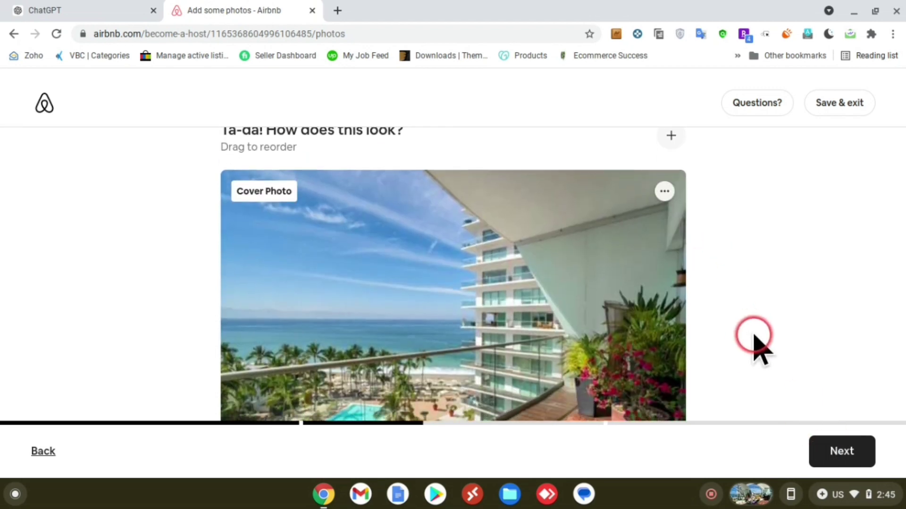
pyautogui.click(840, 457)
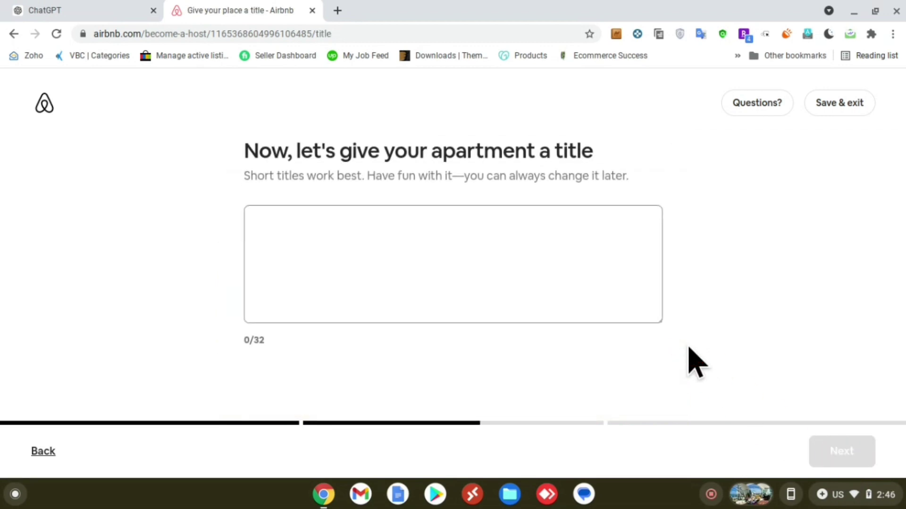
pyautogui.click(339, 218)
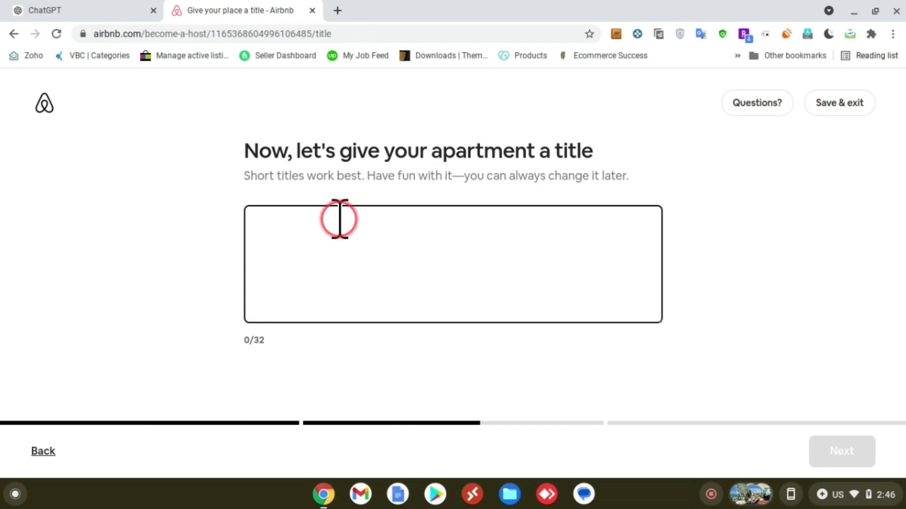
# Step: Get the title 'Luxurious Pool View Retreat at Icon Vallarta' from ChatGPT, then continue in Airbnb
pyautogui.click(122, 12)
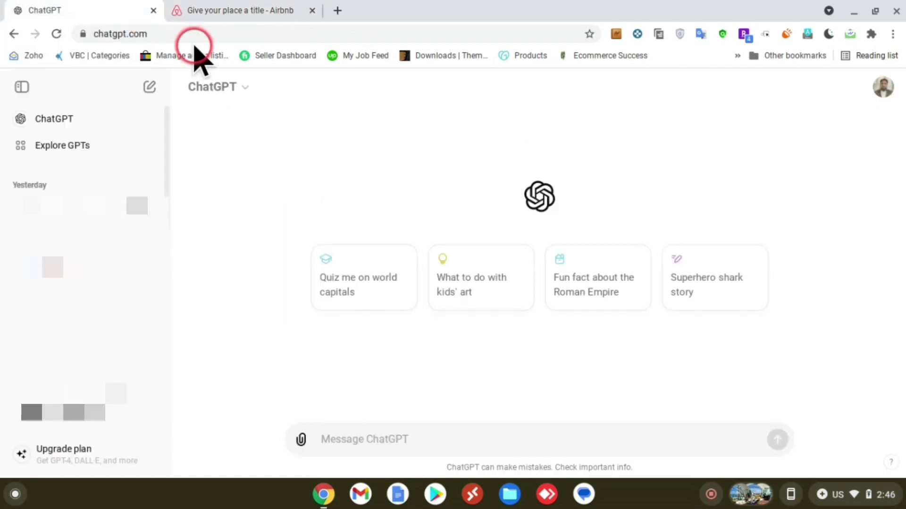
pyautogui.click(424, 437)
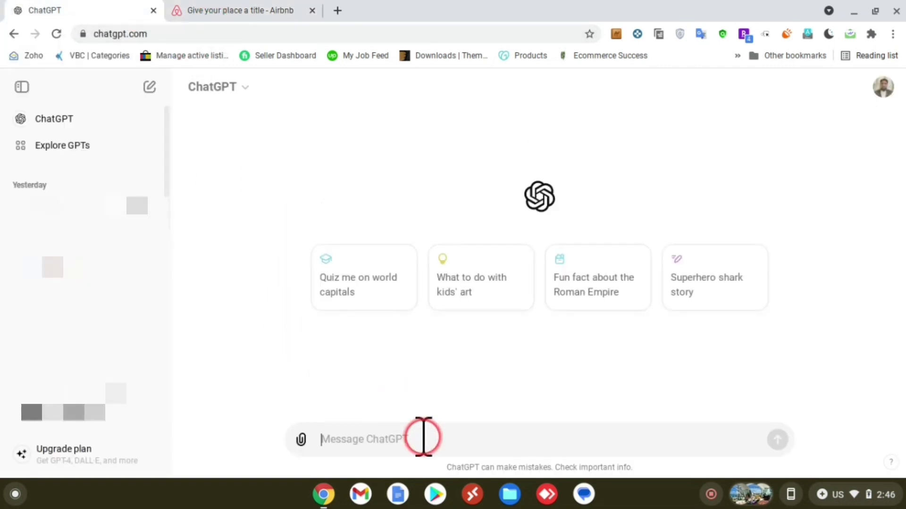
pyautogui.write('Gl')
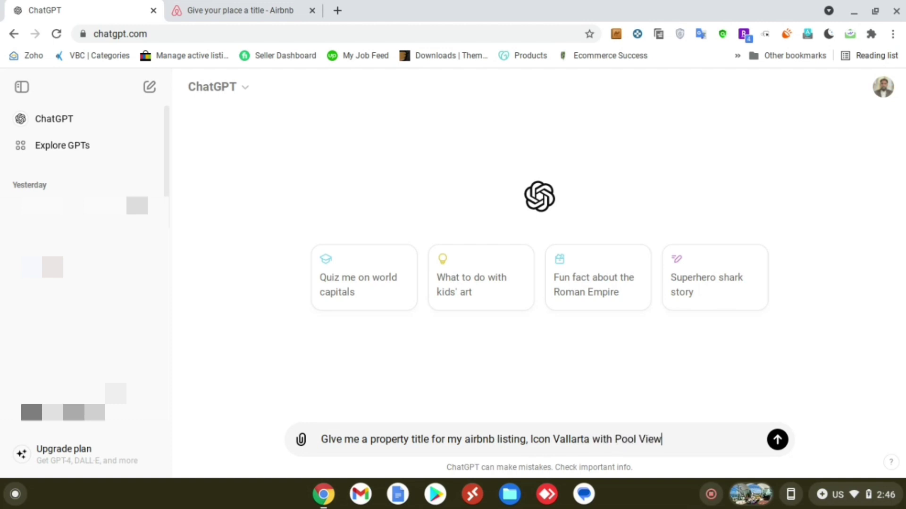
pyautogui.press('Return')
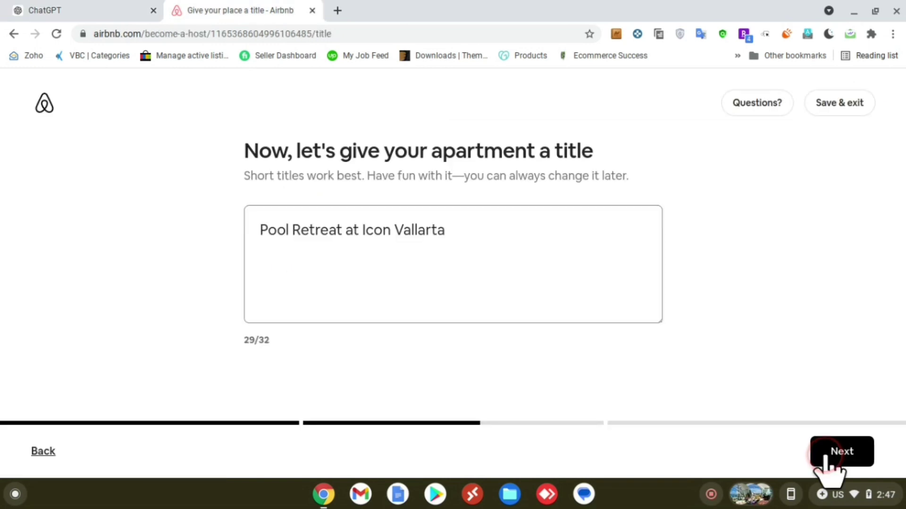
pyautogui.click(829, 457)
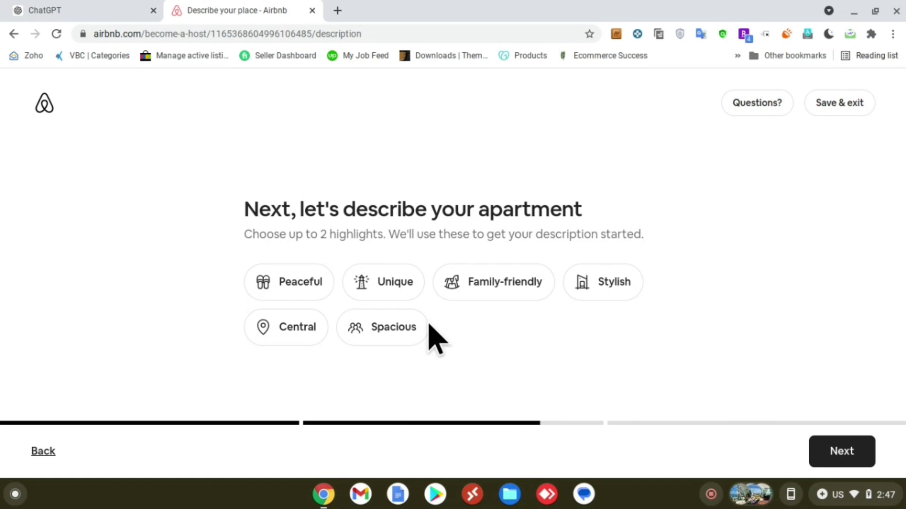
# Step: Choose Peaceful and Spacious as highlights and continue to the Create your description page
pyautogui.moveTo(289, 234); pyautogui.dragTo(401, 234)
pyautogui.click(415, 227)
pyautogui.click(311, 281)
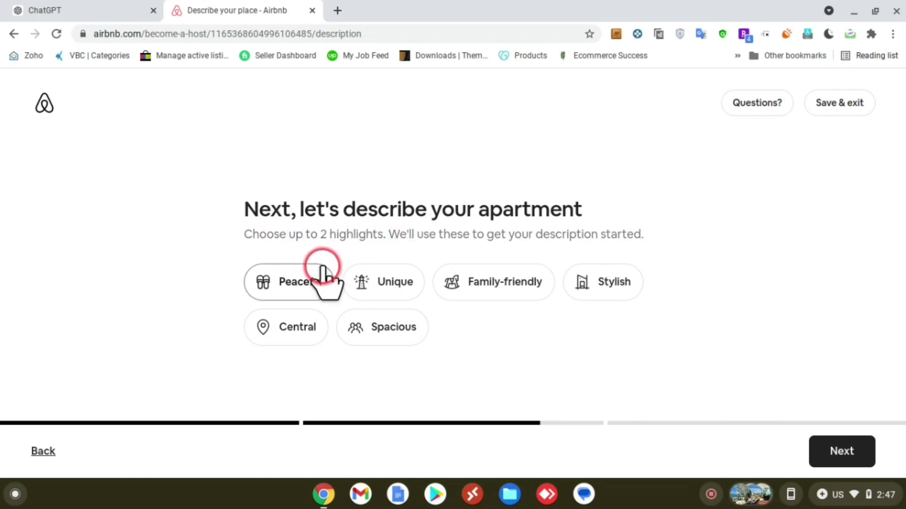
pyautogui.click(389, 283)
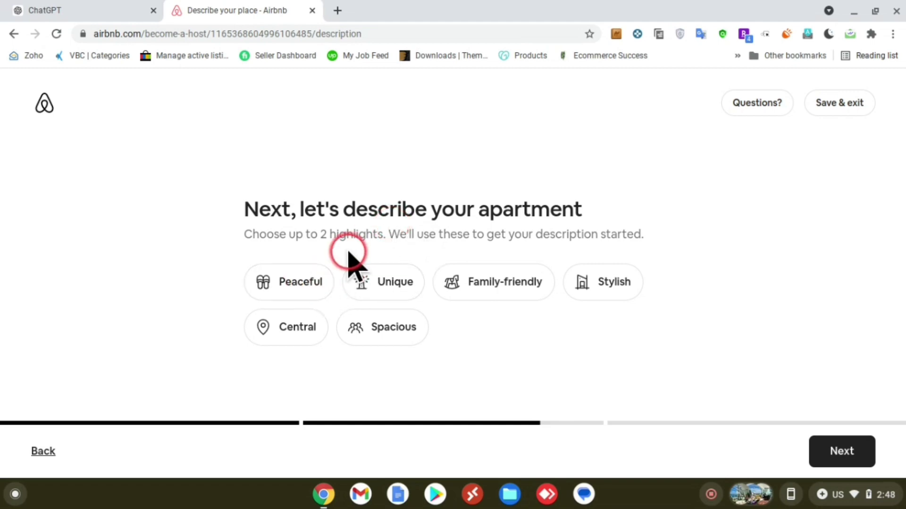
pyautogui.click(316, 282)
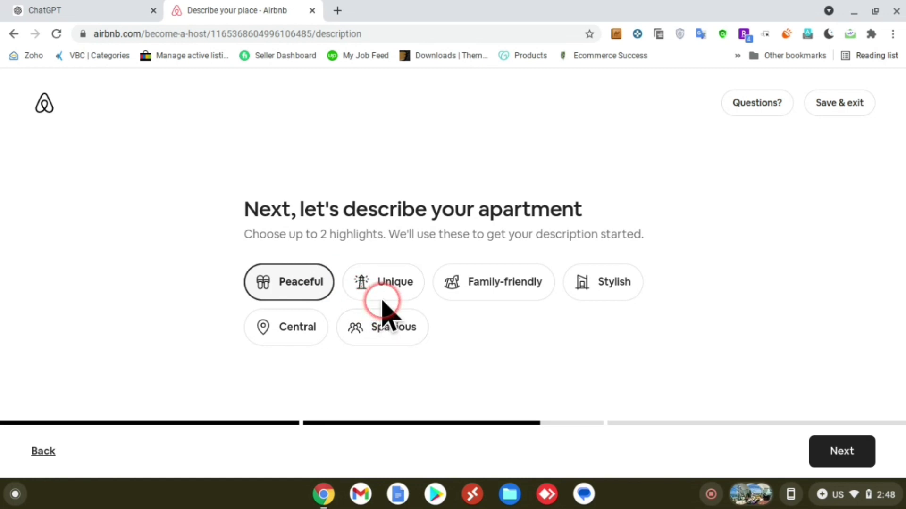
pyautogui.click(412, 328)
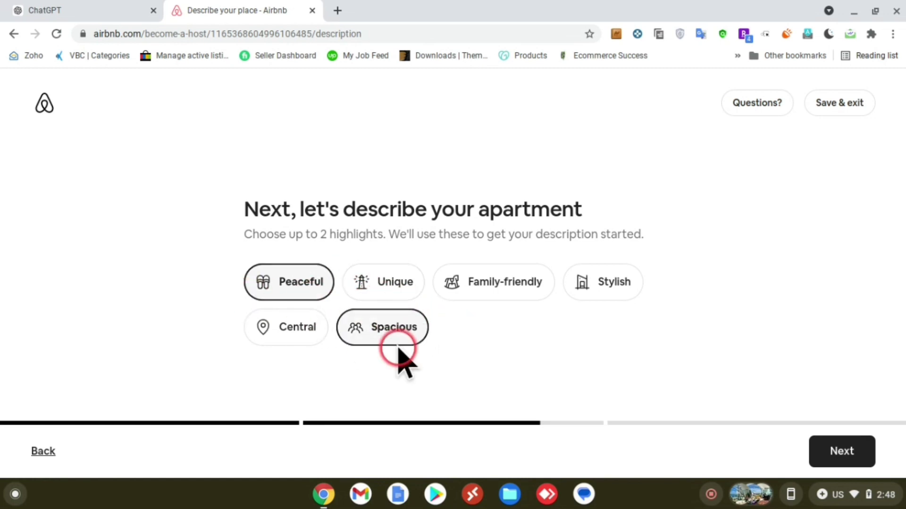
pyautogui.click(828, 466)
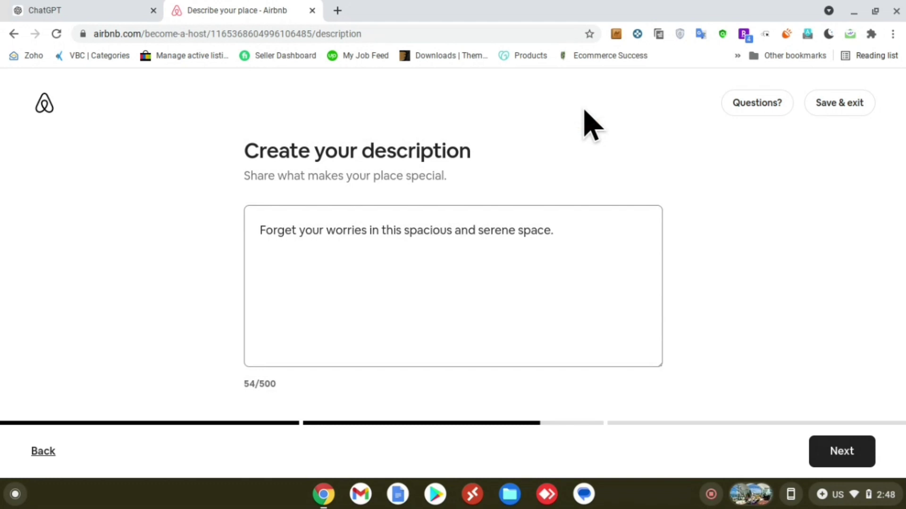
pyautogui.click(459, 210)
pyautogui.click(202, 233)
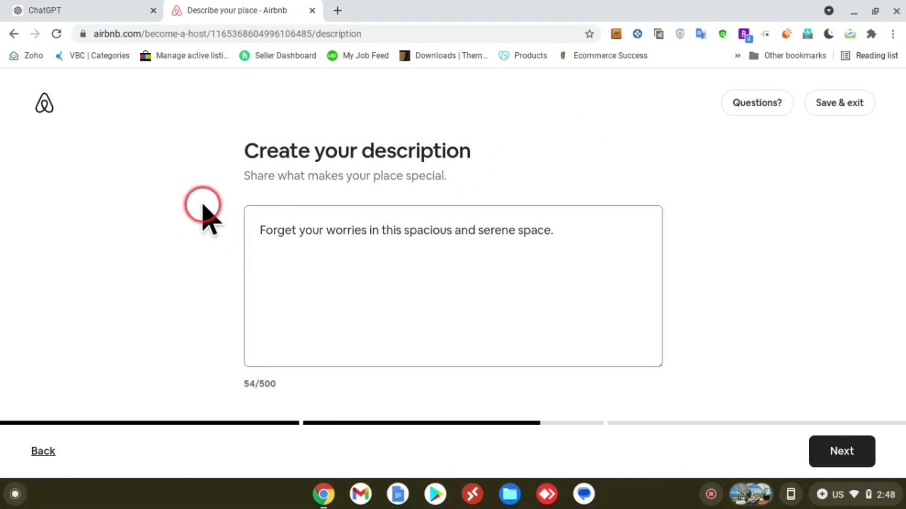
# Step: Paste the suggested title into a new ChatGPT message, removing its quote marks
pyautogui.click(92, 10)
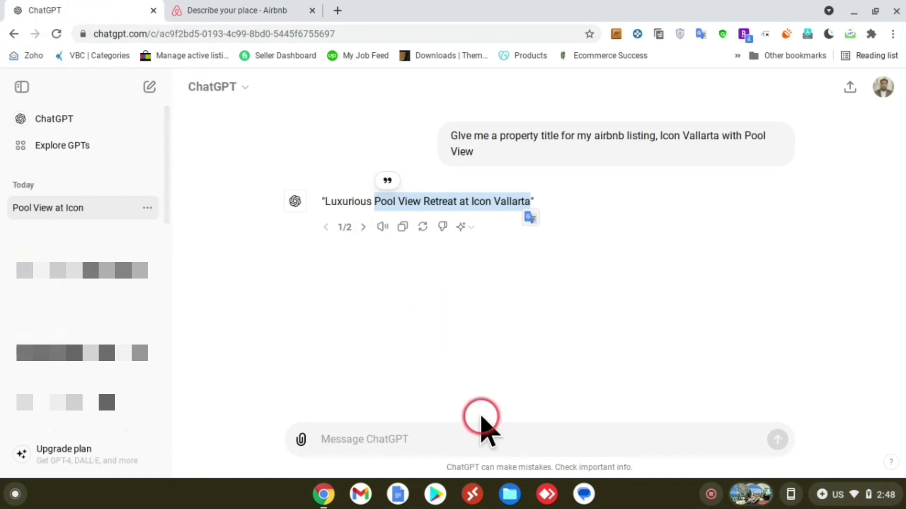
pyautogui.click(461, 434)
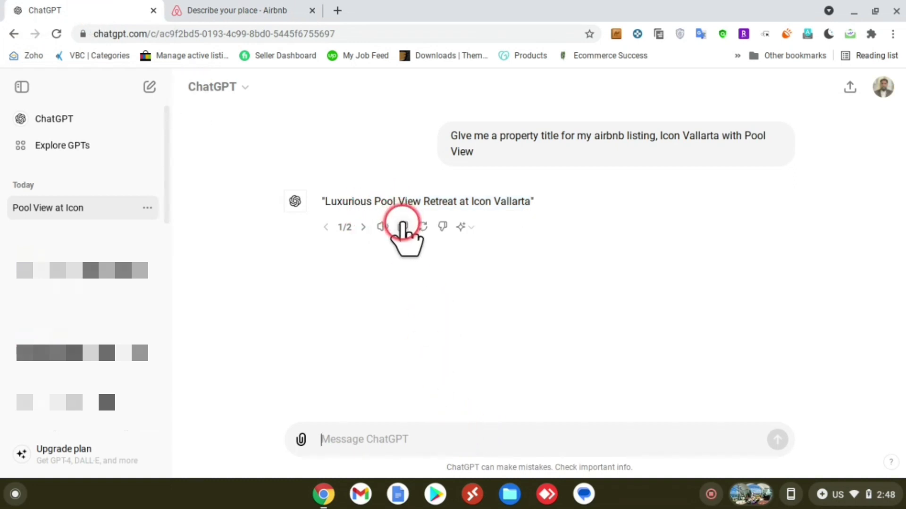
pyautogui.click(402, 226)
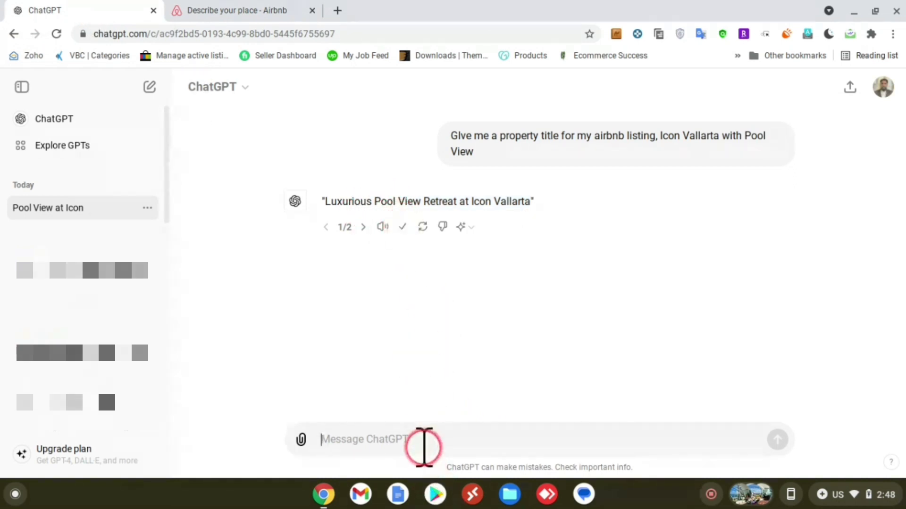
pyautogui.hotkey('ctrl', 'v')
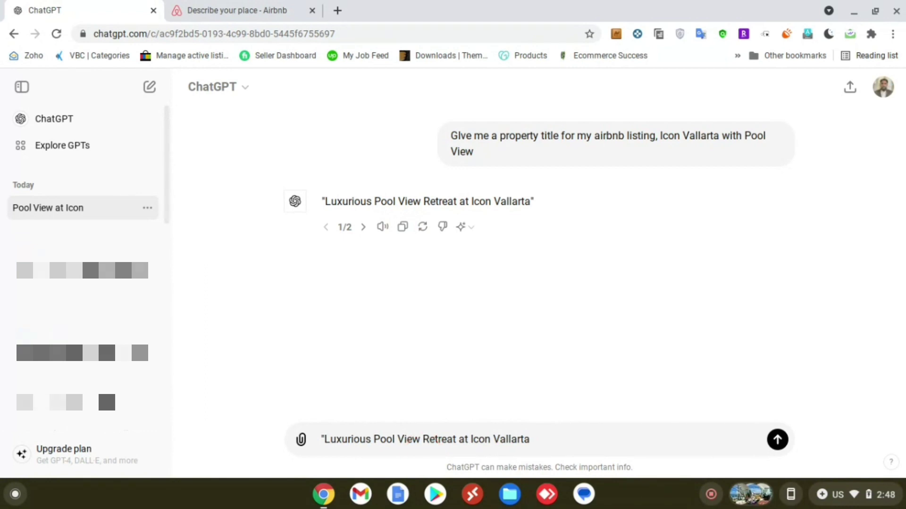
pyautogui.click(333, 440)
pyautogui.press('BackSpace')
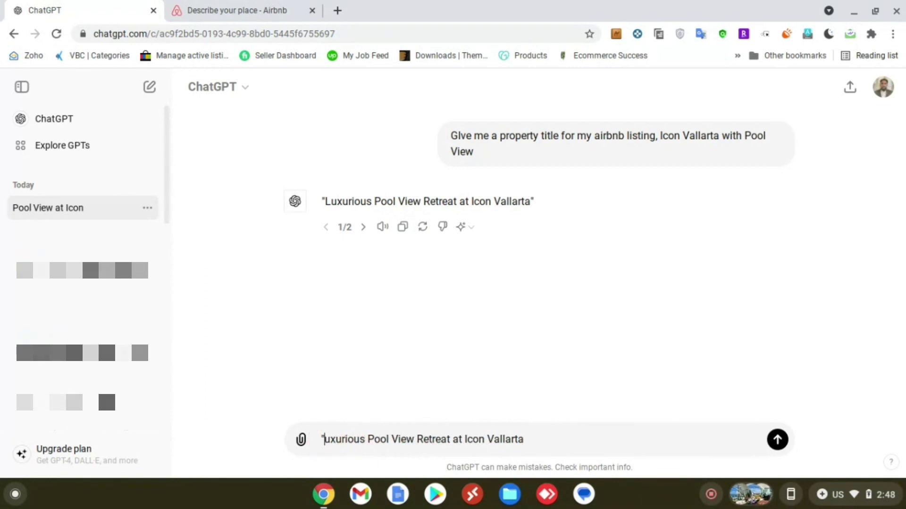
pyautogui.press('BackSpace')
pyautogui.write('L')
pyautogui.click(597, 445)
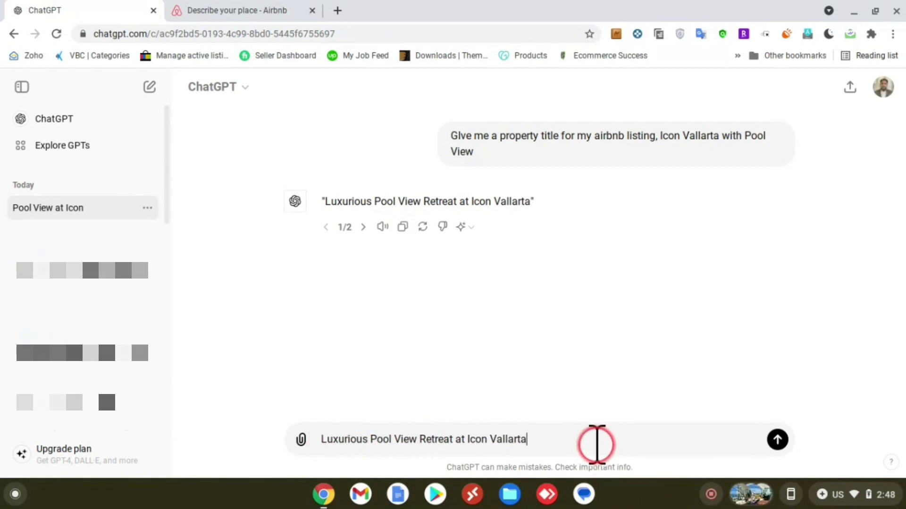
pyautogui.hotkey('shift', 'Return')
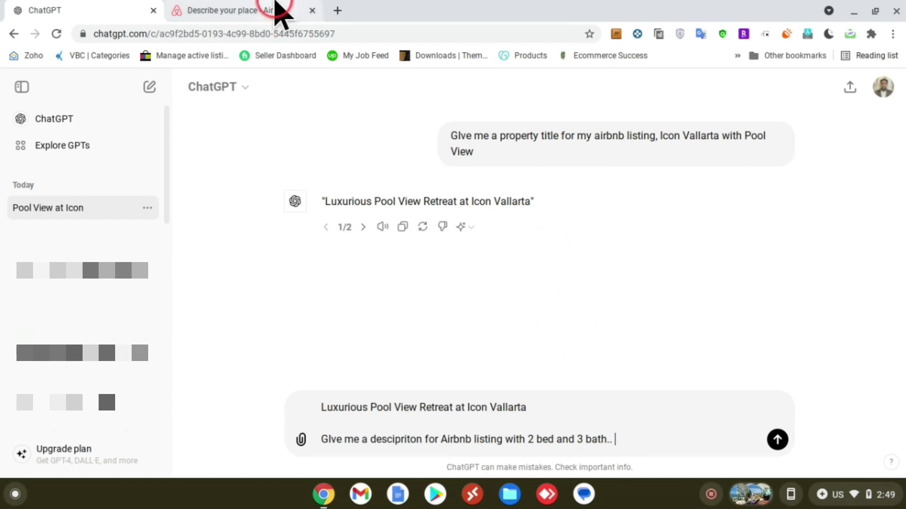
pyautogui.click(278, 8)
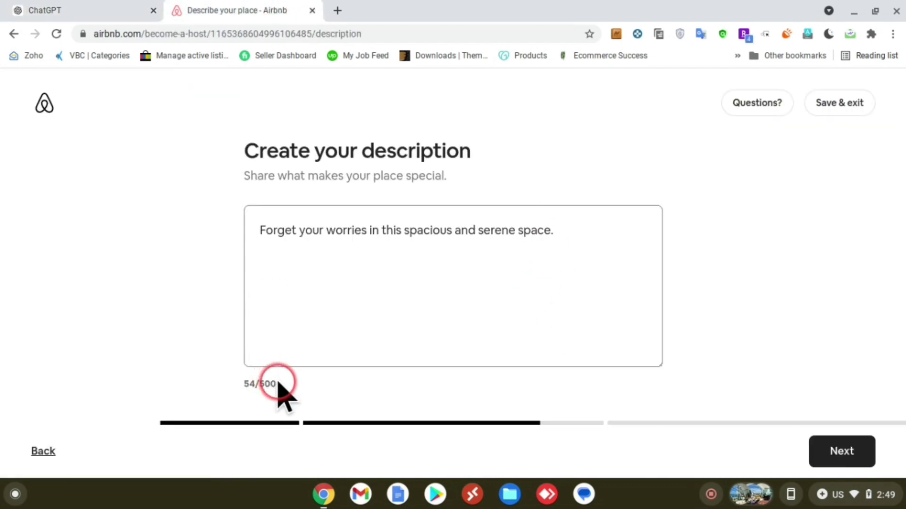
pyautogui.click(81, 10)
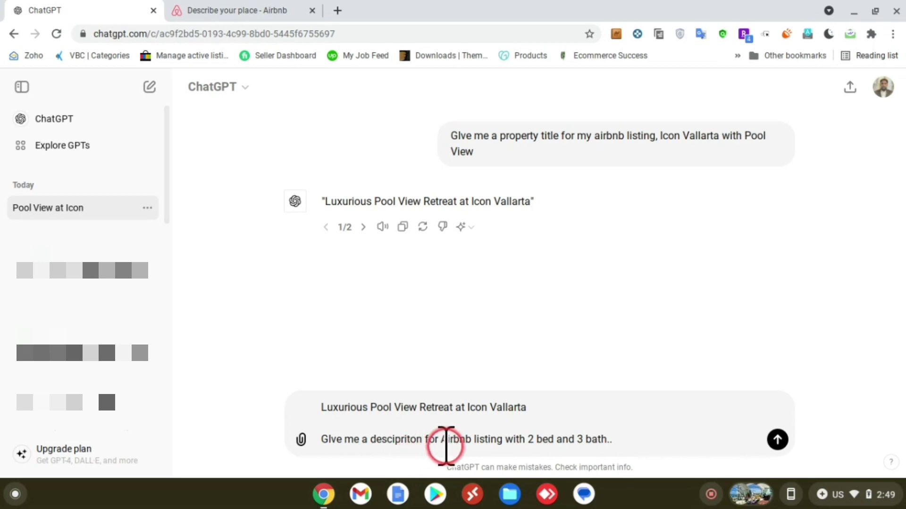
# Step: Request a description 'of 500 or less characters' listing the condo's amenities, and send it
pyautogui.click(424, 440)
pyautogui.write('of 500 or ')
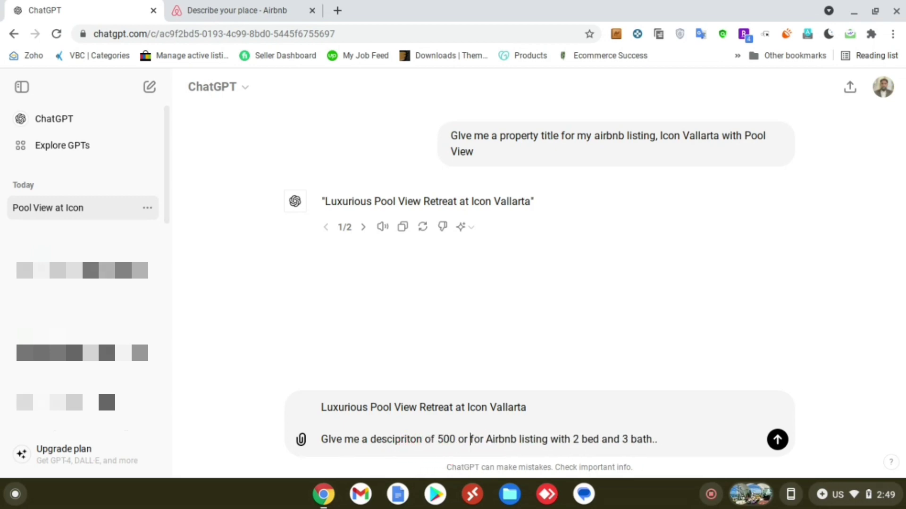
pyautogui.write('less characters')
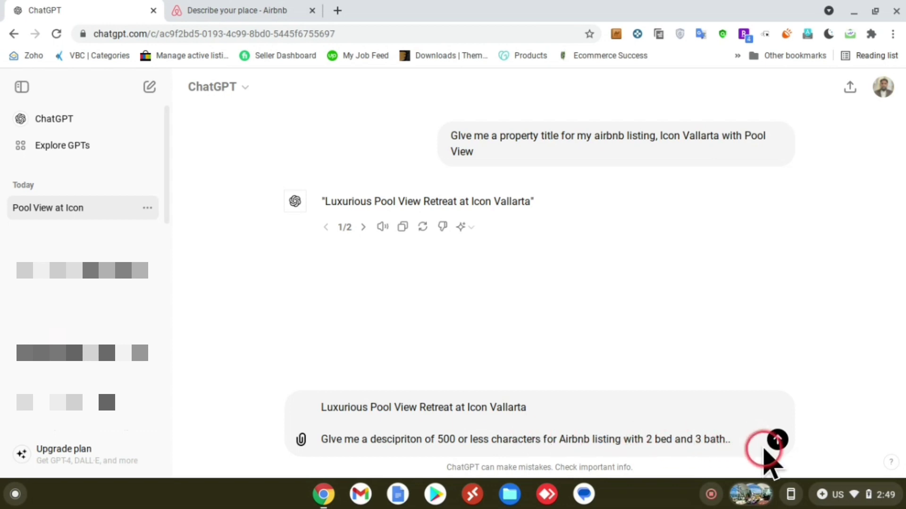
pyautogui.click(764, 449)
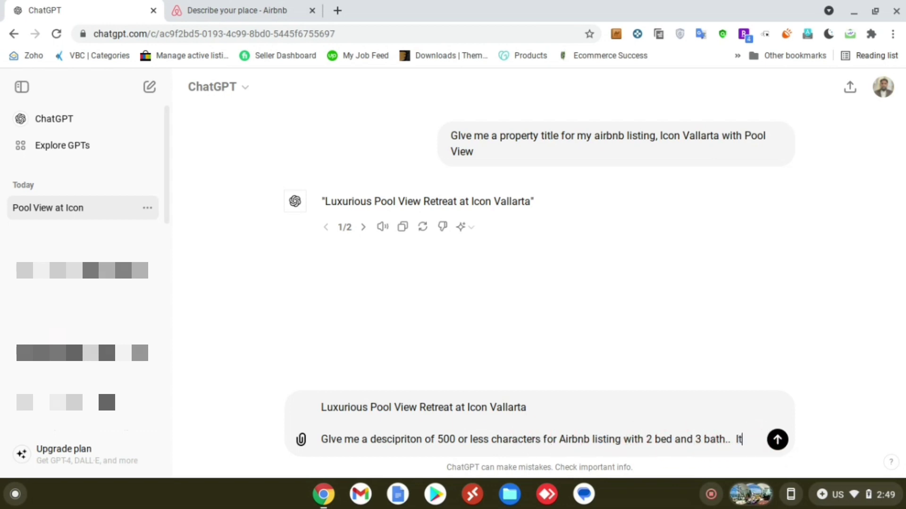
pyautogui.write('Its has a pool view, a barbiiqe grill etc')
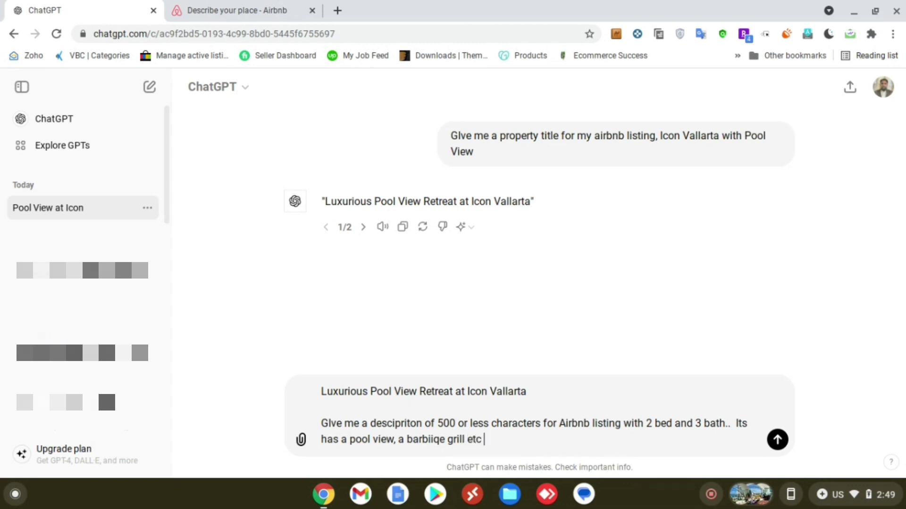
pyautogui.press('Return')
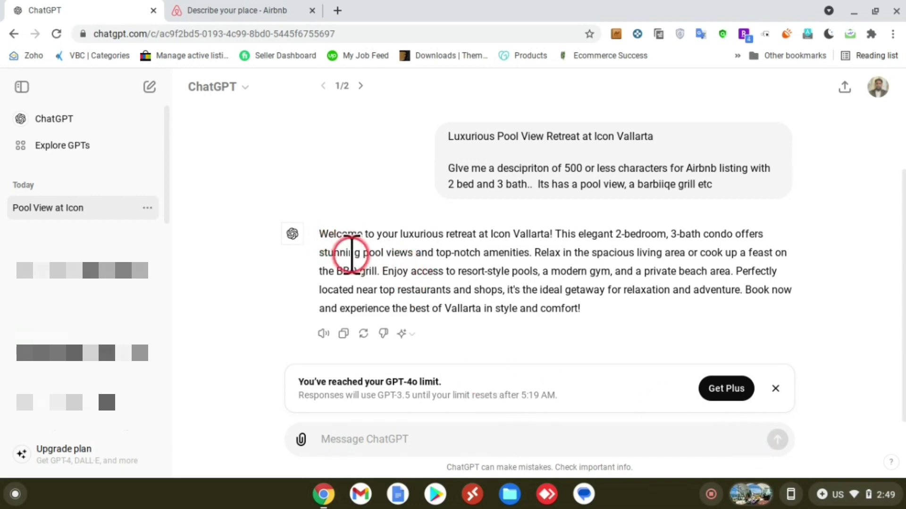
# Step: Copy ChatGPT's Icon Vallarta description and return to Airbnb's description box
pyautogui.click(343, 334)
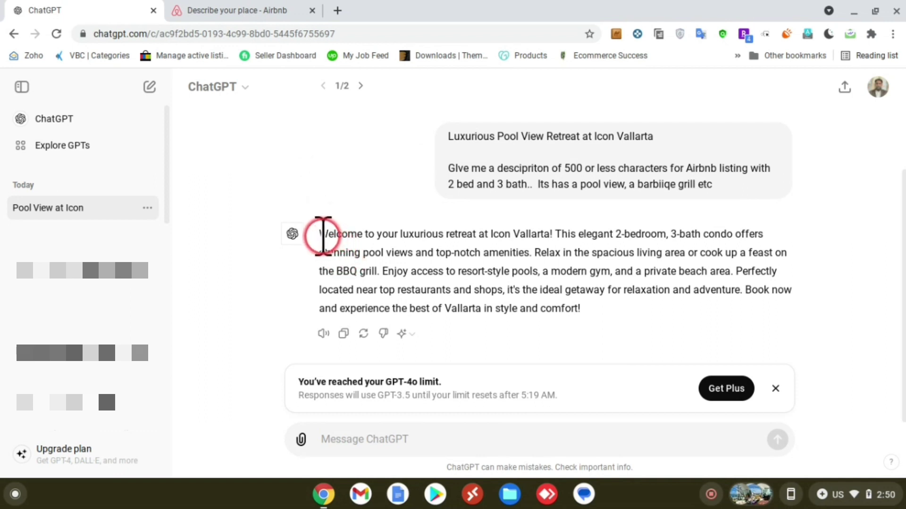
pyautogui.moveTo(322, 234); pyautogui.dragTo(396, 257)
pyautogui.click(397, 256)
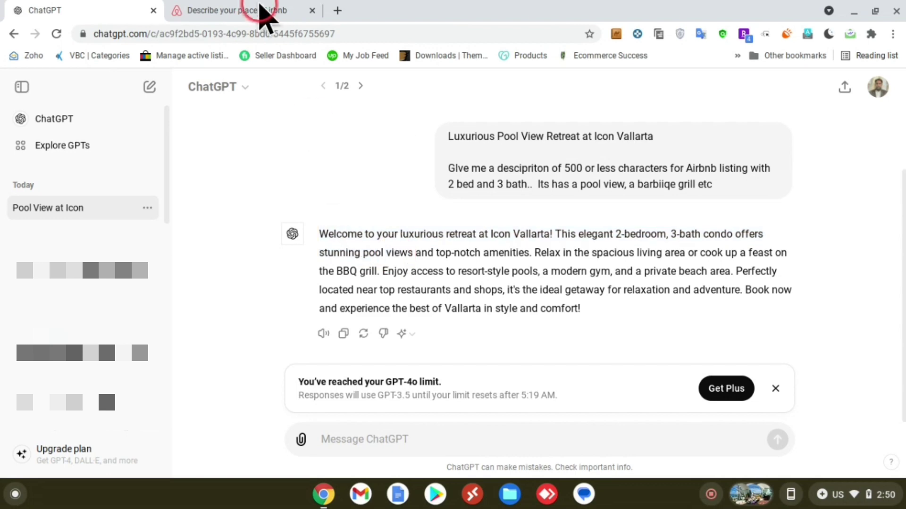
pyautogui.click(254, 10)
pyautogui.click(350, 242)
# Step: Replace the description with only ChatGPT's text (458/500), putting 'Book now' on its own line
pyautogui.hotkey('ctrl', 'v')
pyautogui.hotkey('ctrl', 'a')
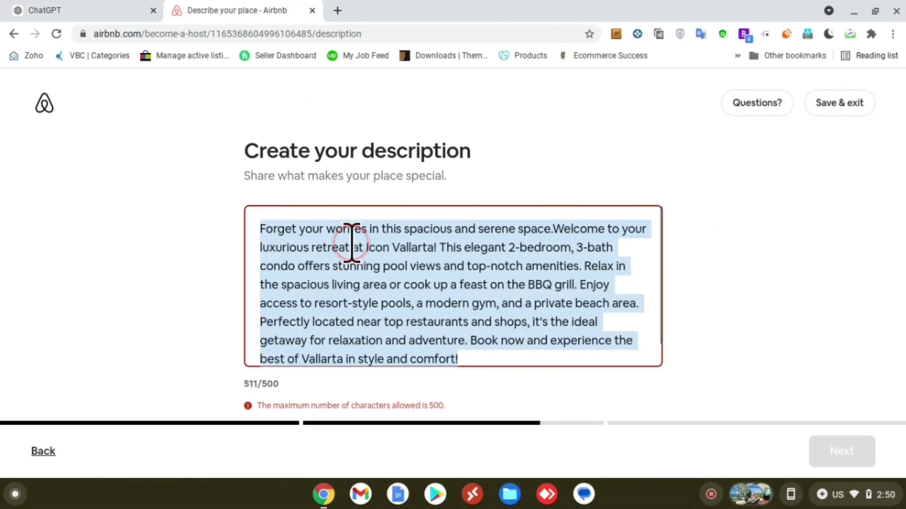
pyautogui.hotkey('ctrl', 'v')
pyautogui.click(501, 231)
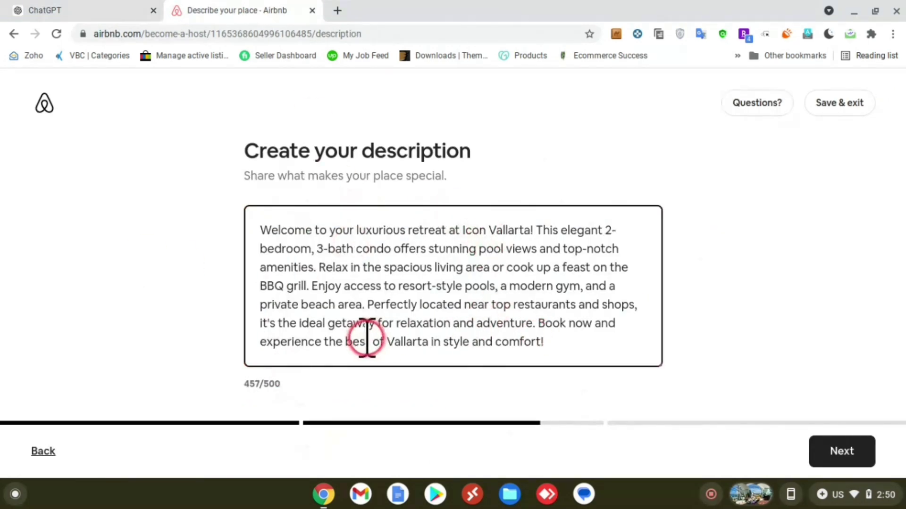
pyautogui.click(537, 324)
pyautogui.press('Return')
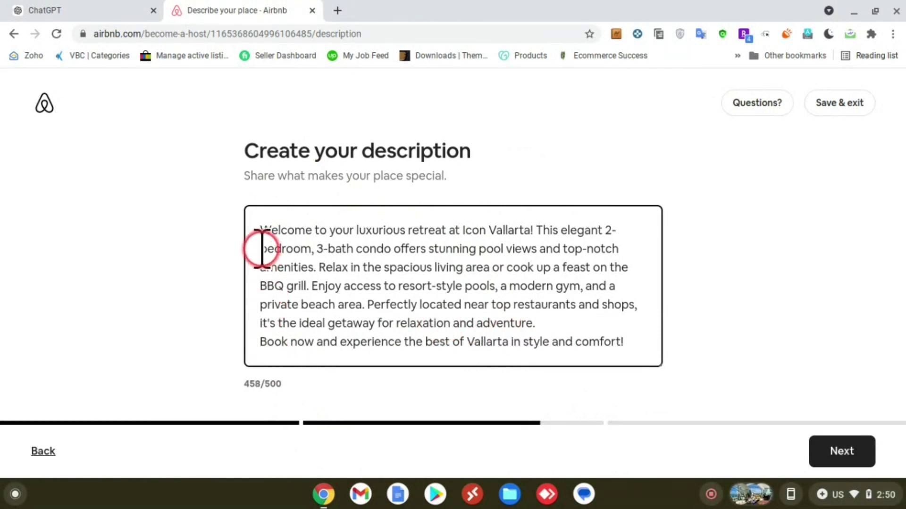
pyautogui.moveTo(259, 249); pyautogui.dragTo(554, 338)
pyautogui.click(554, 339)
pyautogui.click(842, 451)
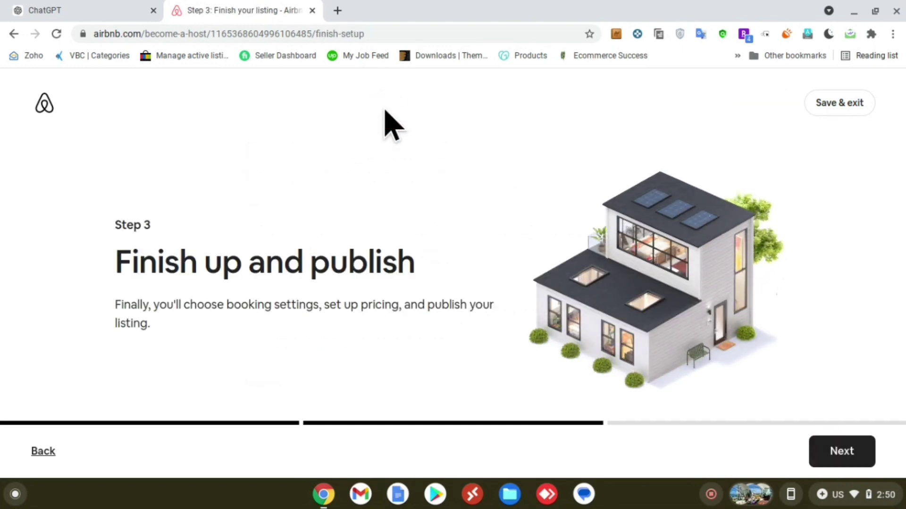
# Step: Continue from the Finish up and publish introduction to the reservation confirmation page
pyautogui.click(117, 338)
pyautogui.moveTo(117, 304); pyautogui.dragTo(202, 324)
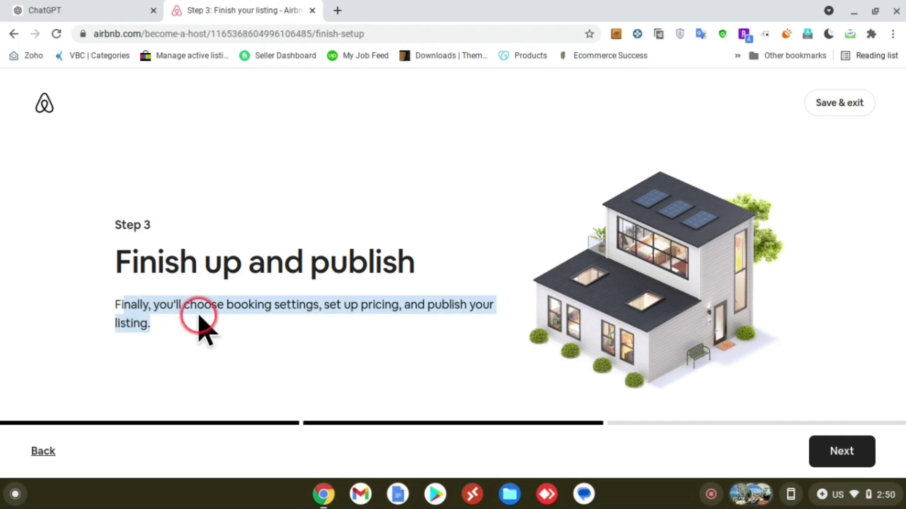
pyautogui.click(213, 322)
pyautogui.click(845, 452)
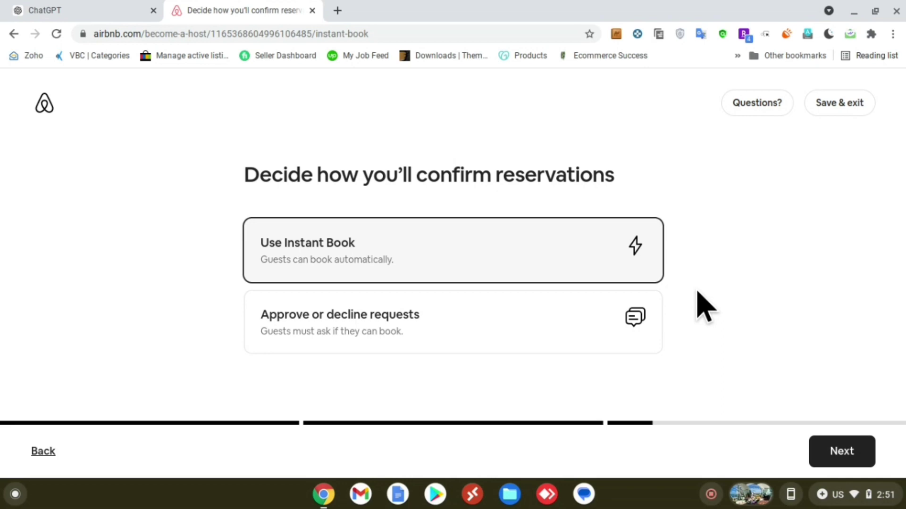
# Step: Require guests to request bookings using Approve or decline requests
pyautogui.click(350, 333)
pyautogui.click(855, 460)
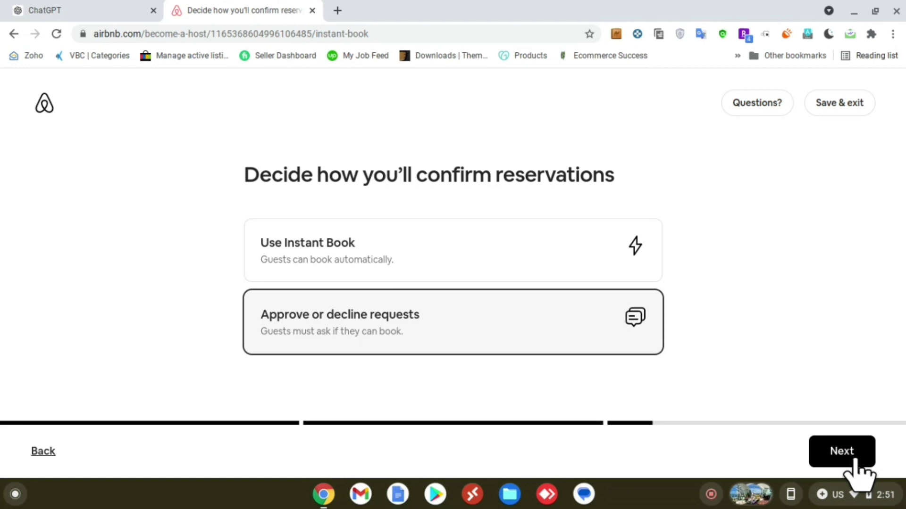
pyautogui.click(824, 444)
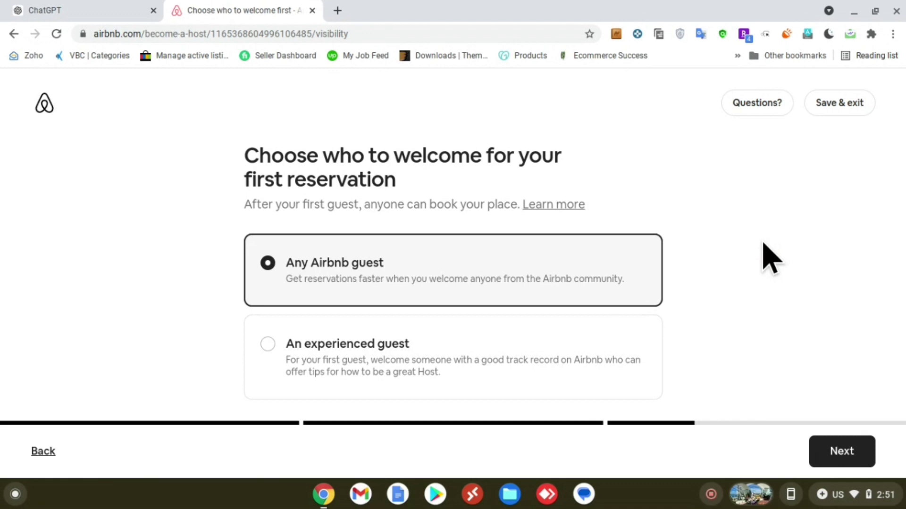
# Step: Keep 'Any Airbnb guest' for the first reservation and move on to pricing
pyautogui.click(267, 344)
pyautogui.click(247, 283)
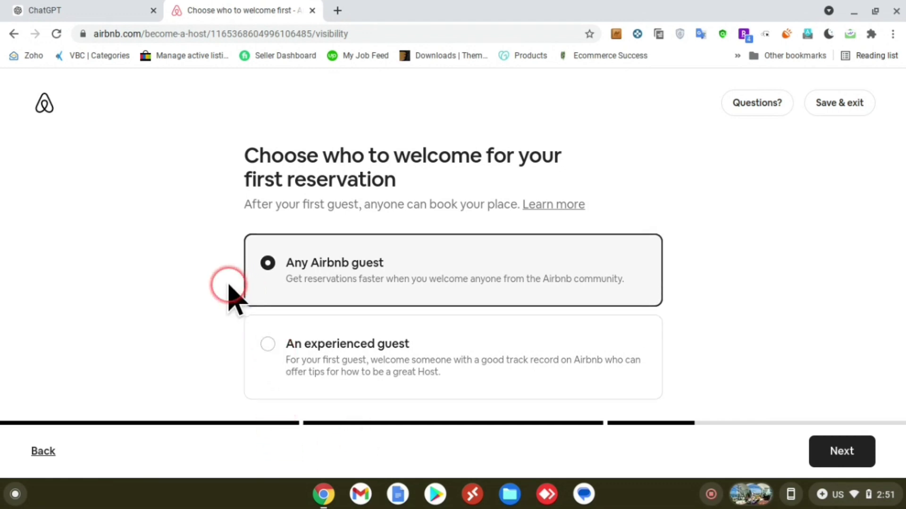
pyautogui.click(357, 347)
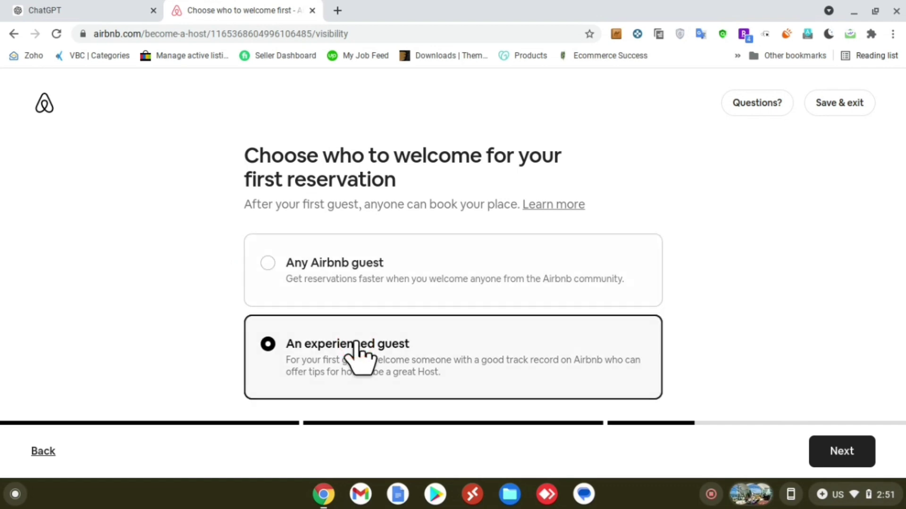
pyautogui.click(317, 290)
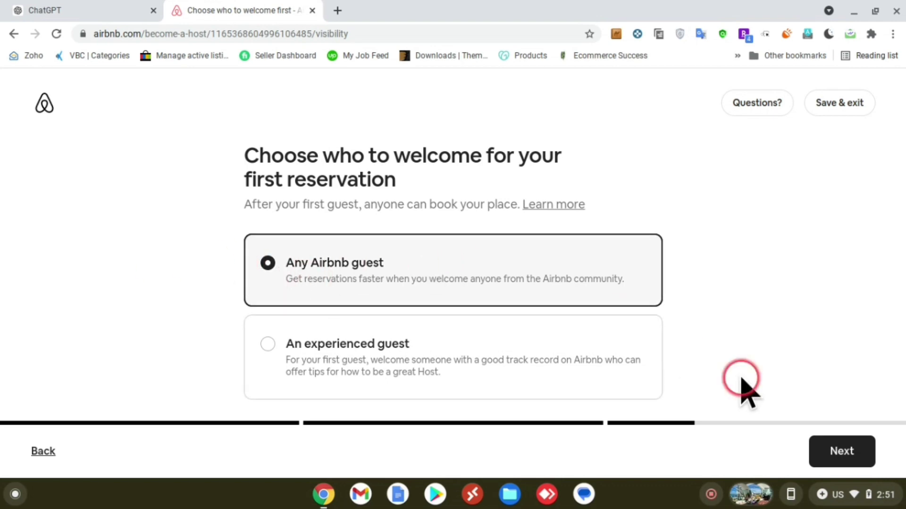
pyautogui.click(819, 444)
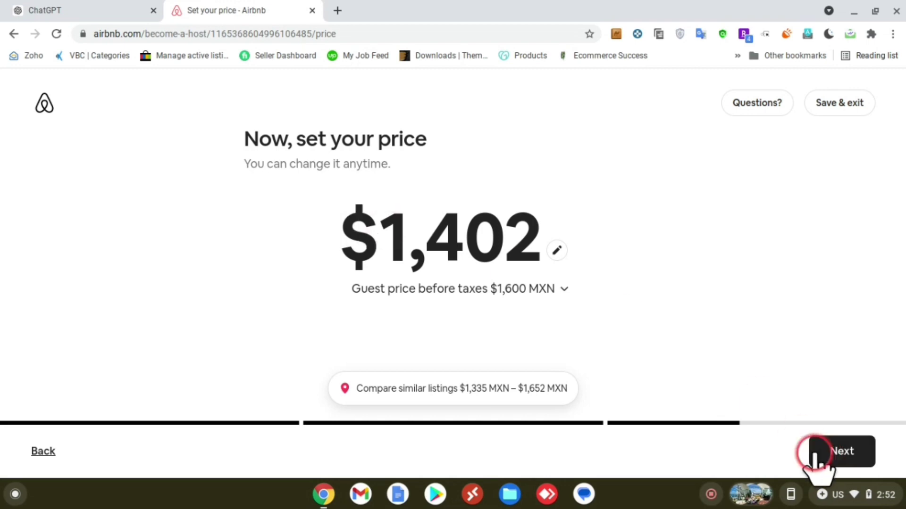
# Step: Set the nightly price to $1,111 in place of $1,402
pyautogui.moveTo(330, 259); pyautogui.dragTo(580, 276)
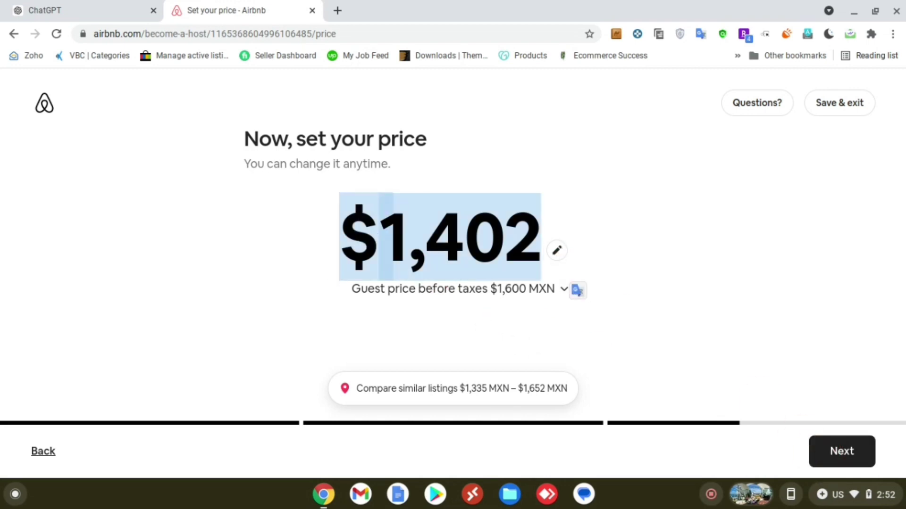
pyautogui.write('1111')
pyautogui.click(856, 452)
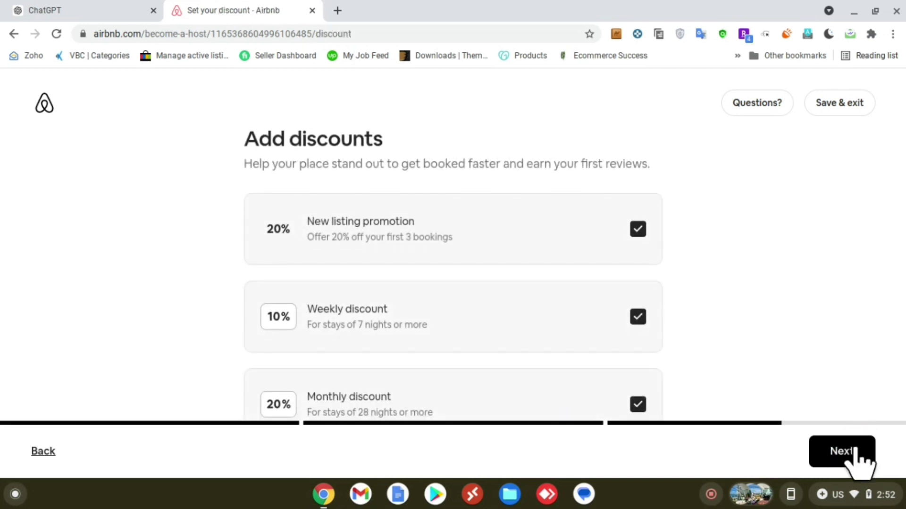
# Step: Turn off the new listing promotion discount
pyautogui.click(707, 367)
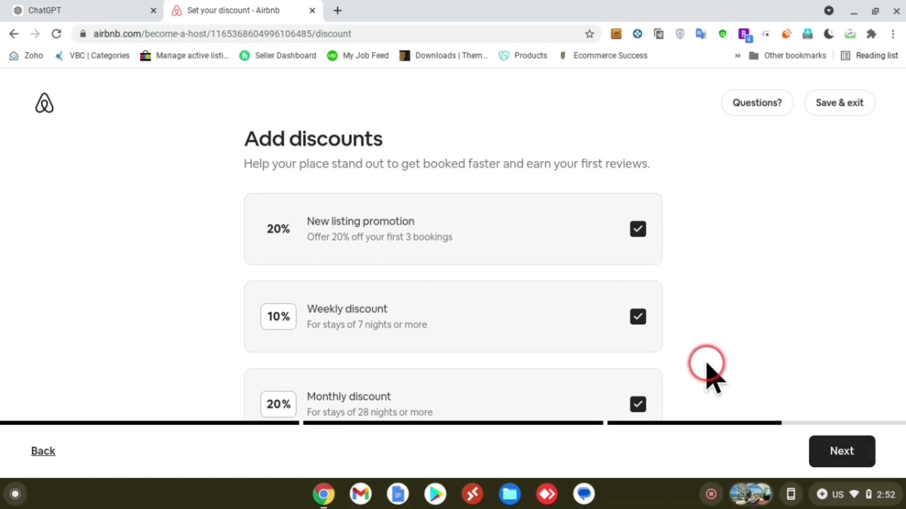
pyautogui.scroll(-1, 707, 366)
pyautogui.scroll(1, 715, 377)
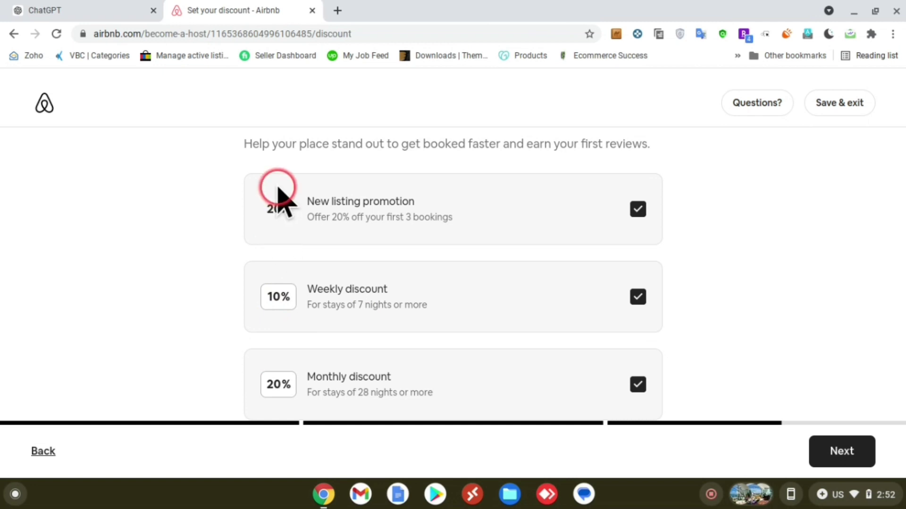
pyautogui.moveTo(278, 188); pyautogui.dragTo(402, 217)
pyautogui.click(402, 216)
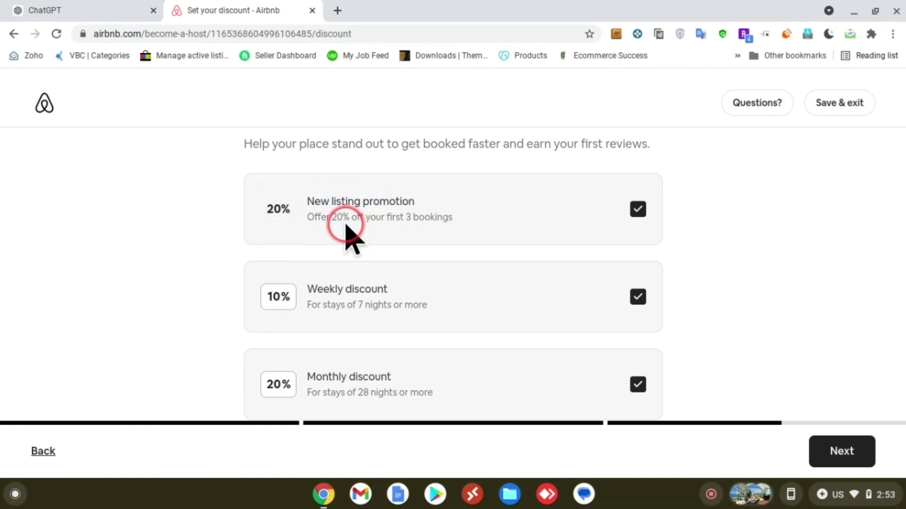
pyautogui.moveTo(313, 217); pyautogui.dragTo(460, 226)
pyautogui.click(478, 229)
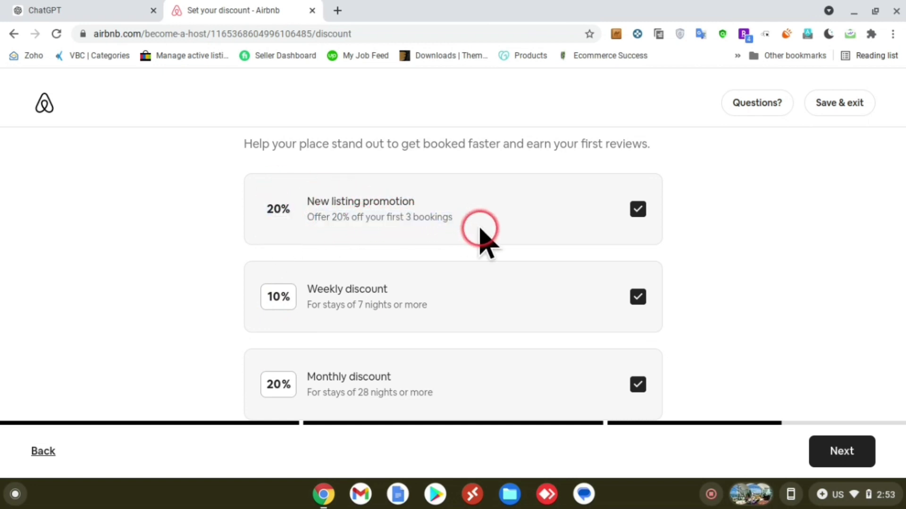
pyautogui.click(638, 211)
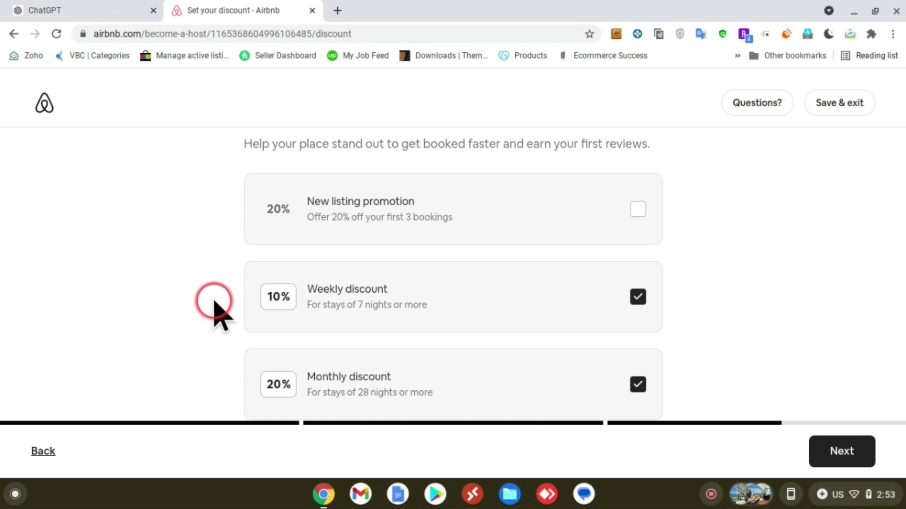
pyautogui.scroll(-1, 217, 309)
# Step: Set a 5% weekly discount and a 10% monthly discount
pyautogui.click(270, 270)
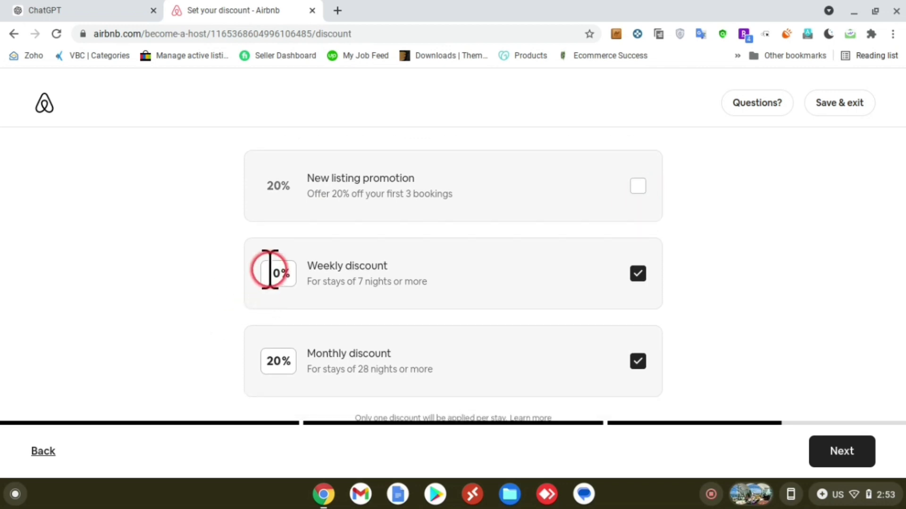
pyautogui.moveTo(270, 270); pyautogui.dragTo(291, 272)
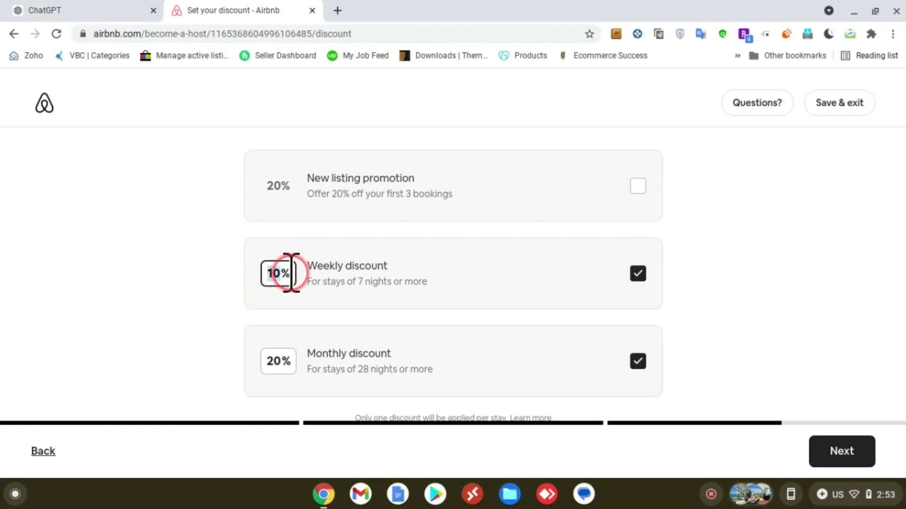
pyautogui.click(278, 360)
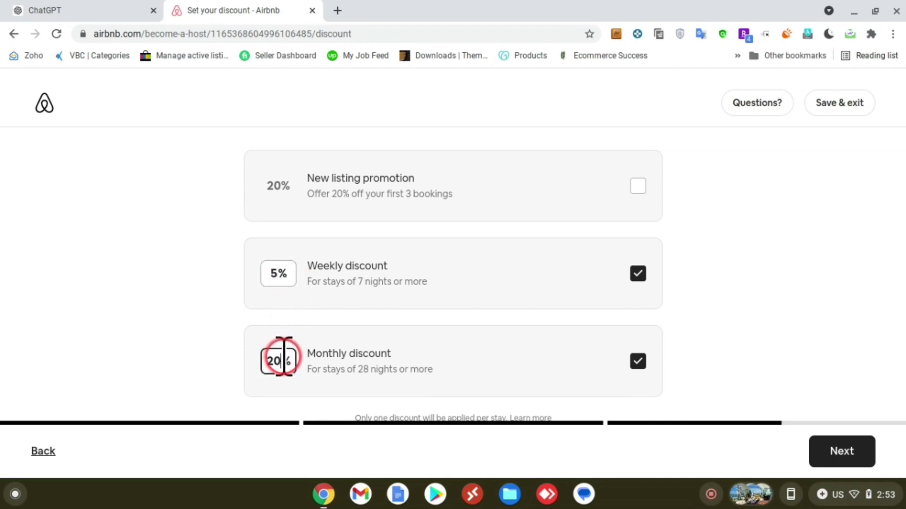
pyautogui.write('10')
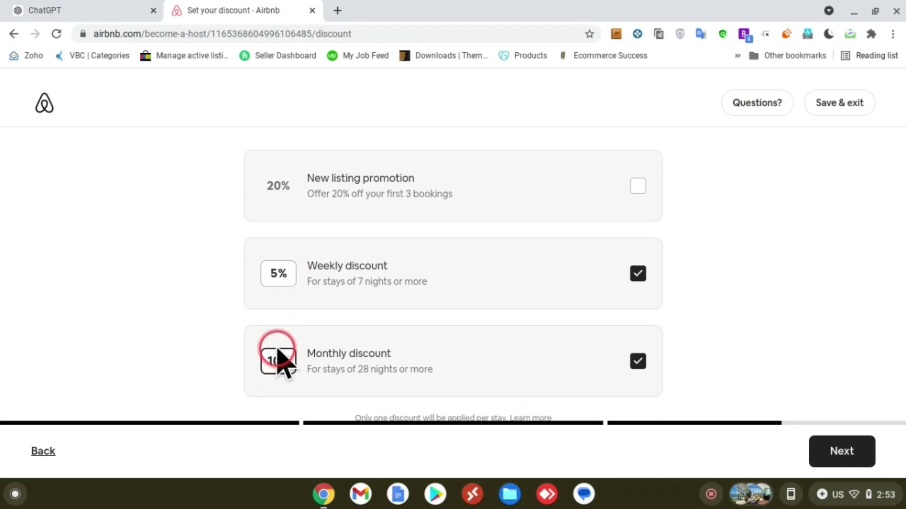
pyautogui.click(203, 350)
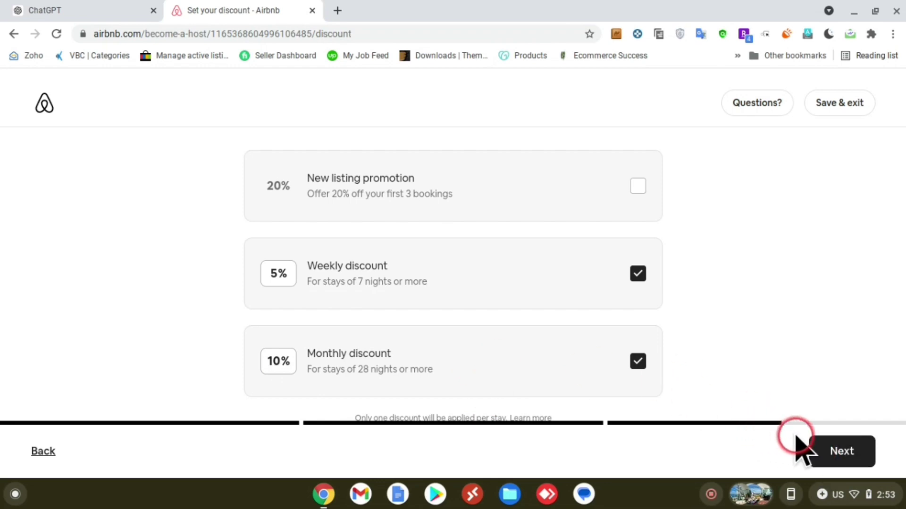
pyautogui.click(822, 450)
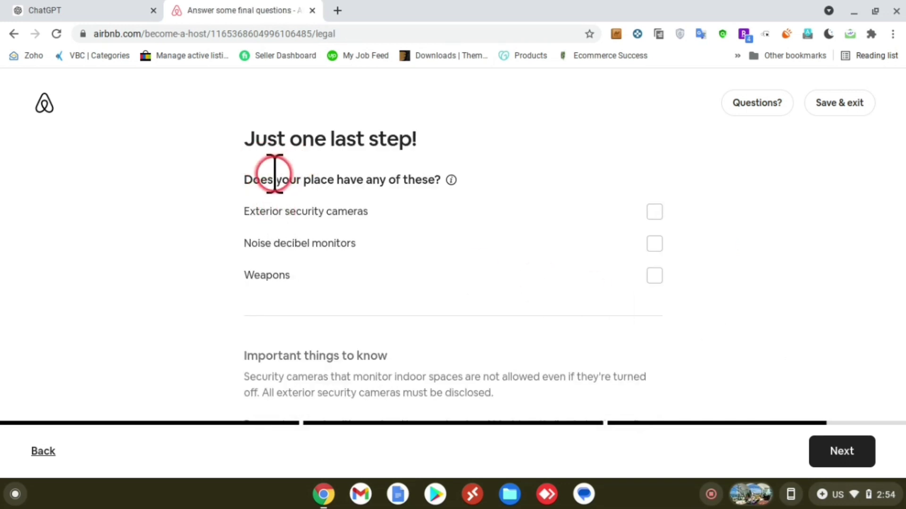
# Step: Declare no security cameras, noise monitors or weapons by leaving all boxes unchecked
pyautogui.moveTo(254, 179); pyautogui.dragTo(374, 208)
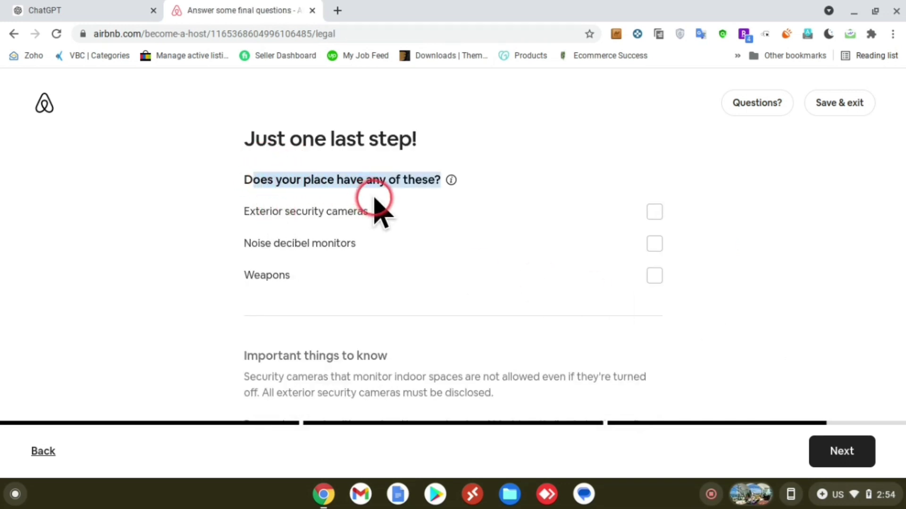
pyautogui.click(224, 239)
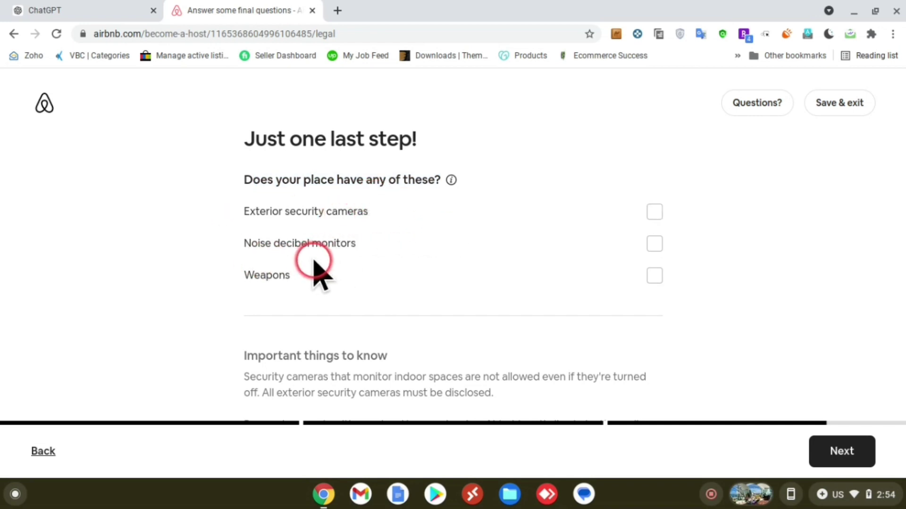
pyautogui.scroll(-1, 408, 283)
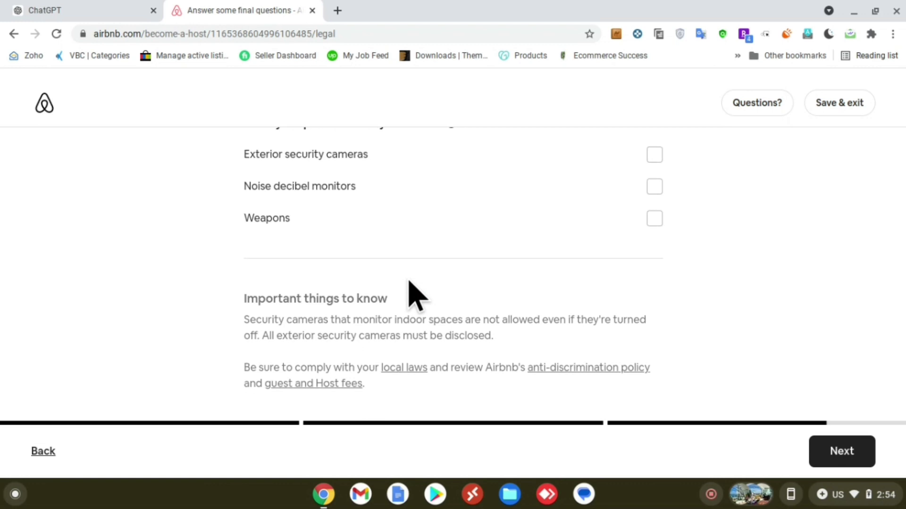
pyautogui.click(841, 452)
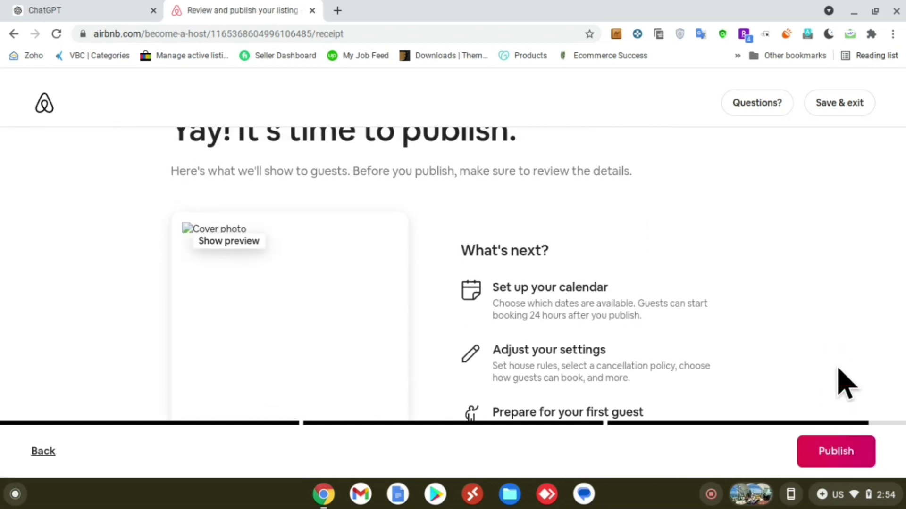
# Step: Review the Pool Retreat at Icon Vallarta publish preview at $1,111 per night
pyautogui.scroll(-2, 844, 384)
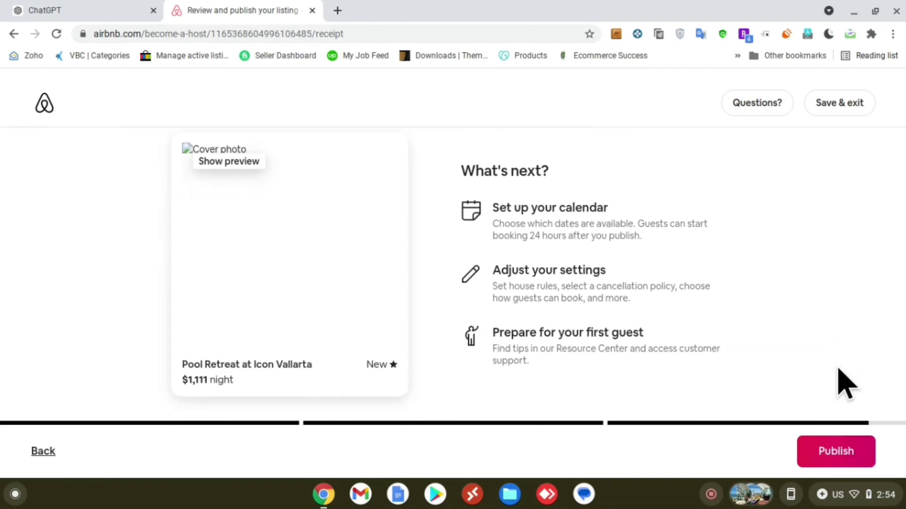
pyautogui.click(163, 243)
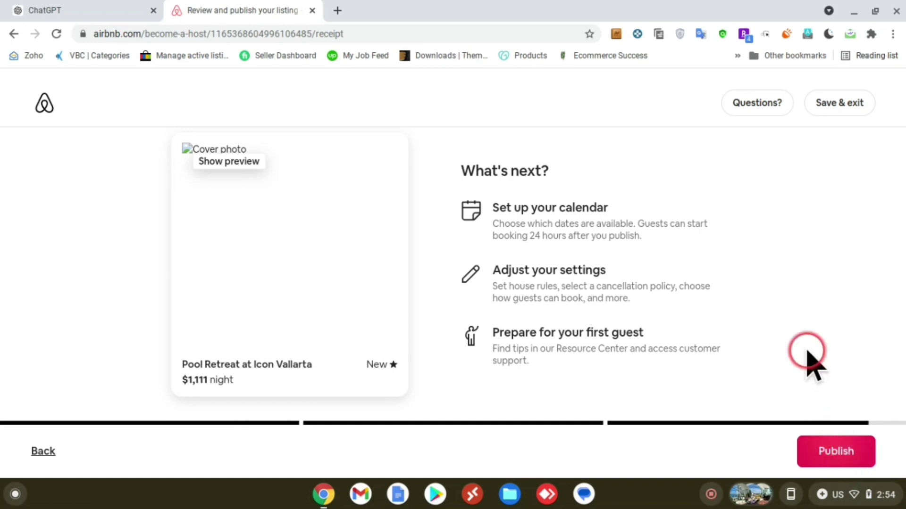
pyautogui.moveTo(493, 207); pyautogui.dragTo(511, 208)
pyautogui.click(610, 215)
pyautogui.click(512, 209)
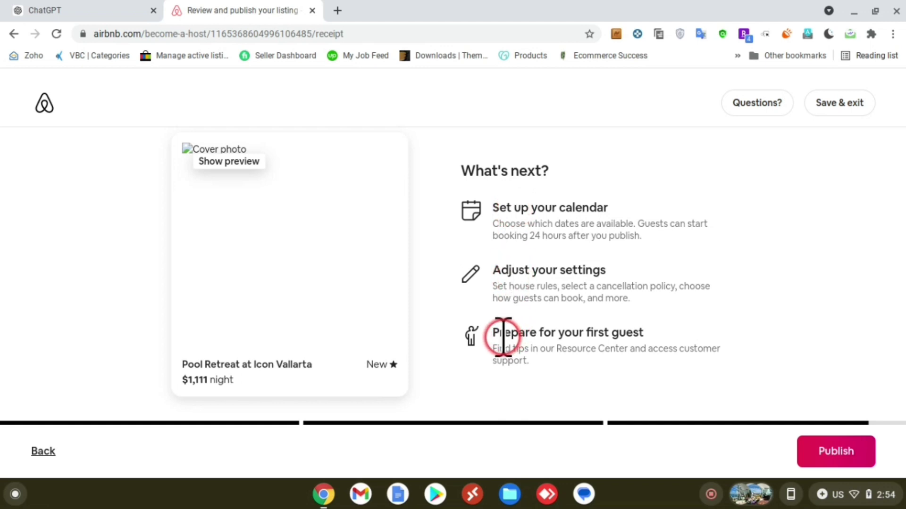
pyautogui.moveTo(503, 336); pyautogui.dragTo(560, 348)
pyautogui.click(560, 348)
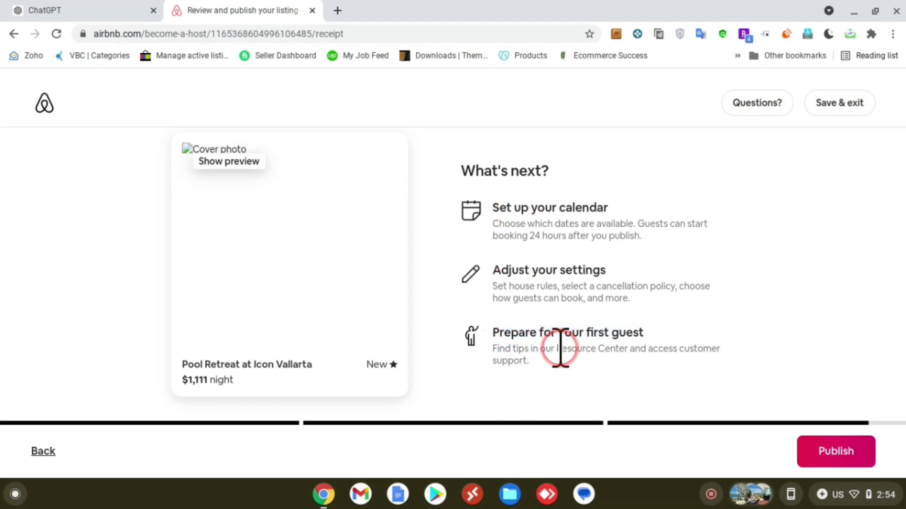
pyautogui.scroll(2, 556, 347)
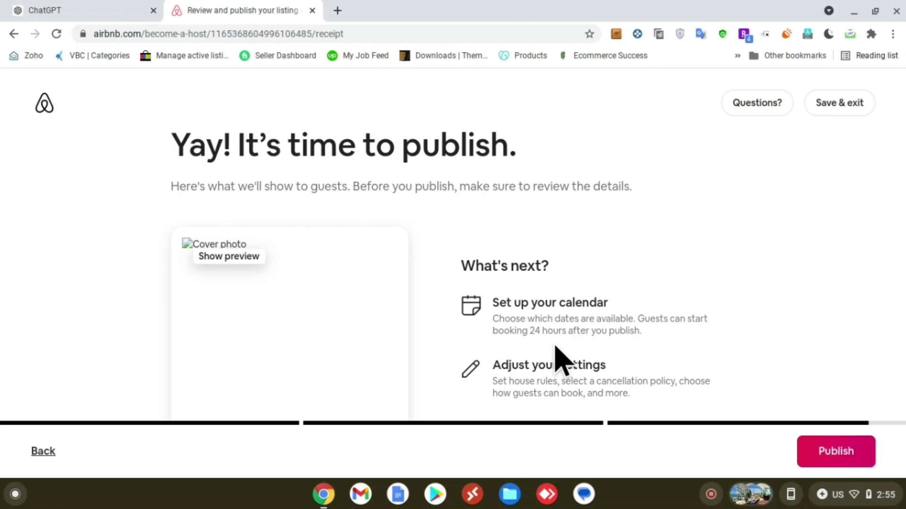
pyautogui.click(805, 476)
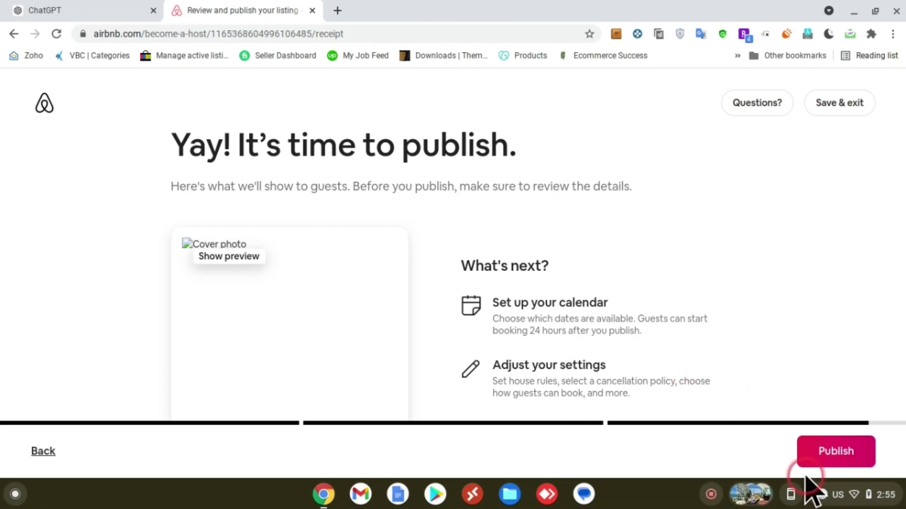